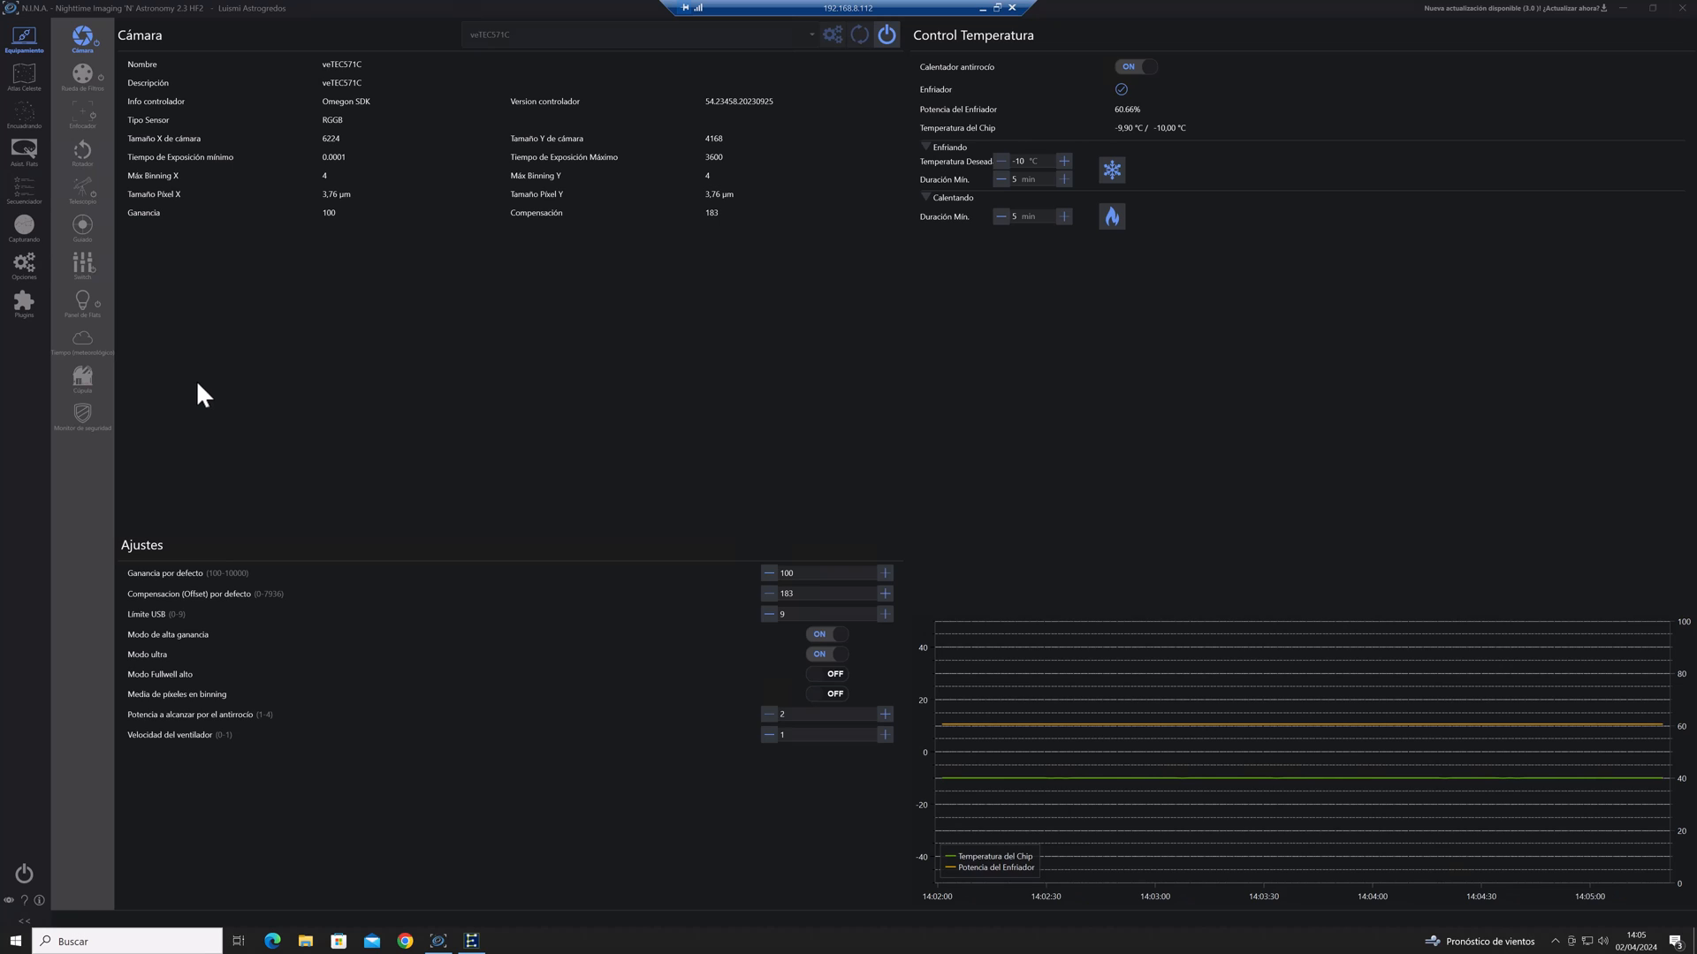
Load the sequence file "Secuencia general CAPTURA + APARCADO.json" into the sequencer, discarding the unsaved sequence
left_click(26, 188)
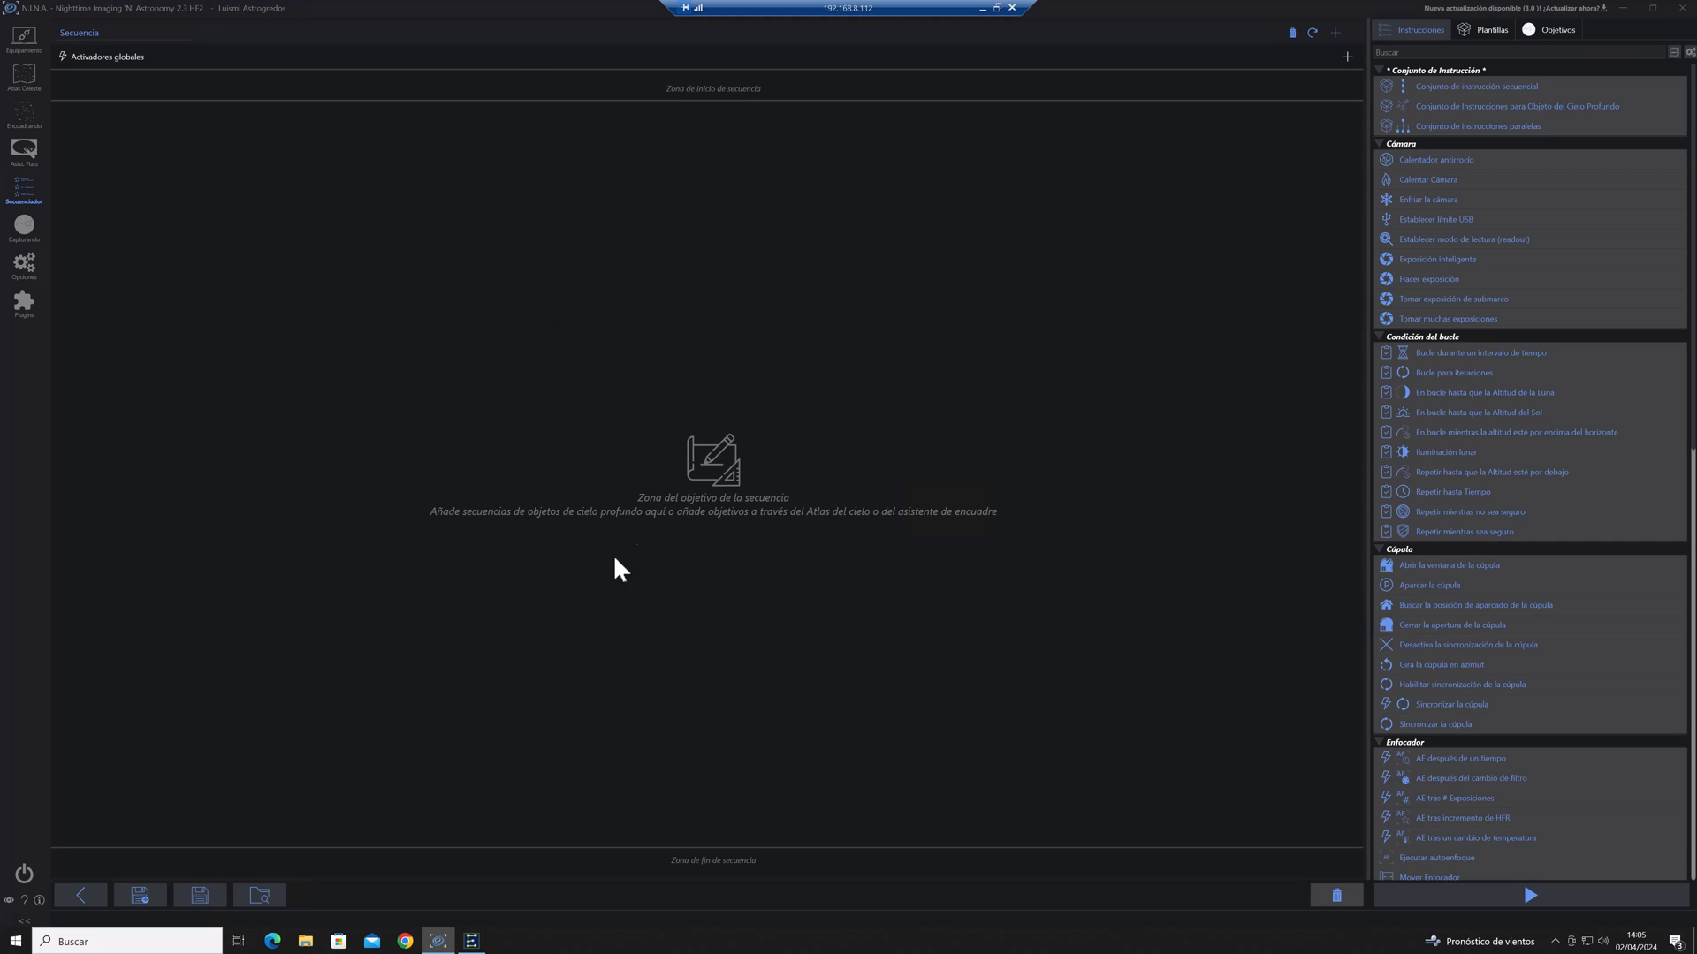
left_click(268, 893)
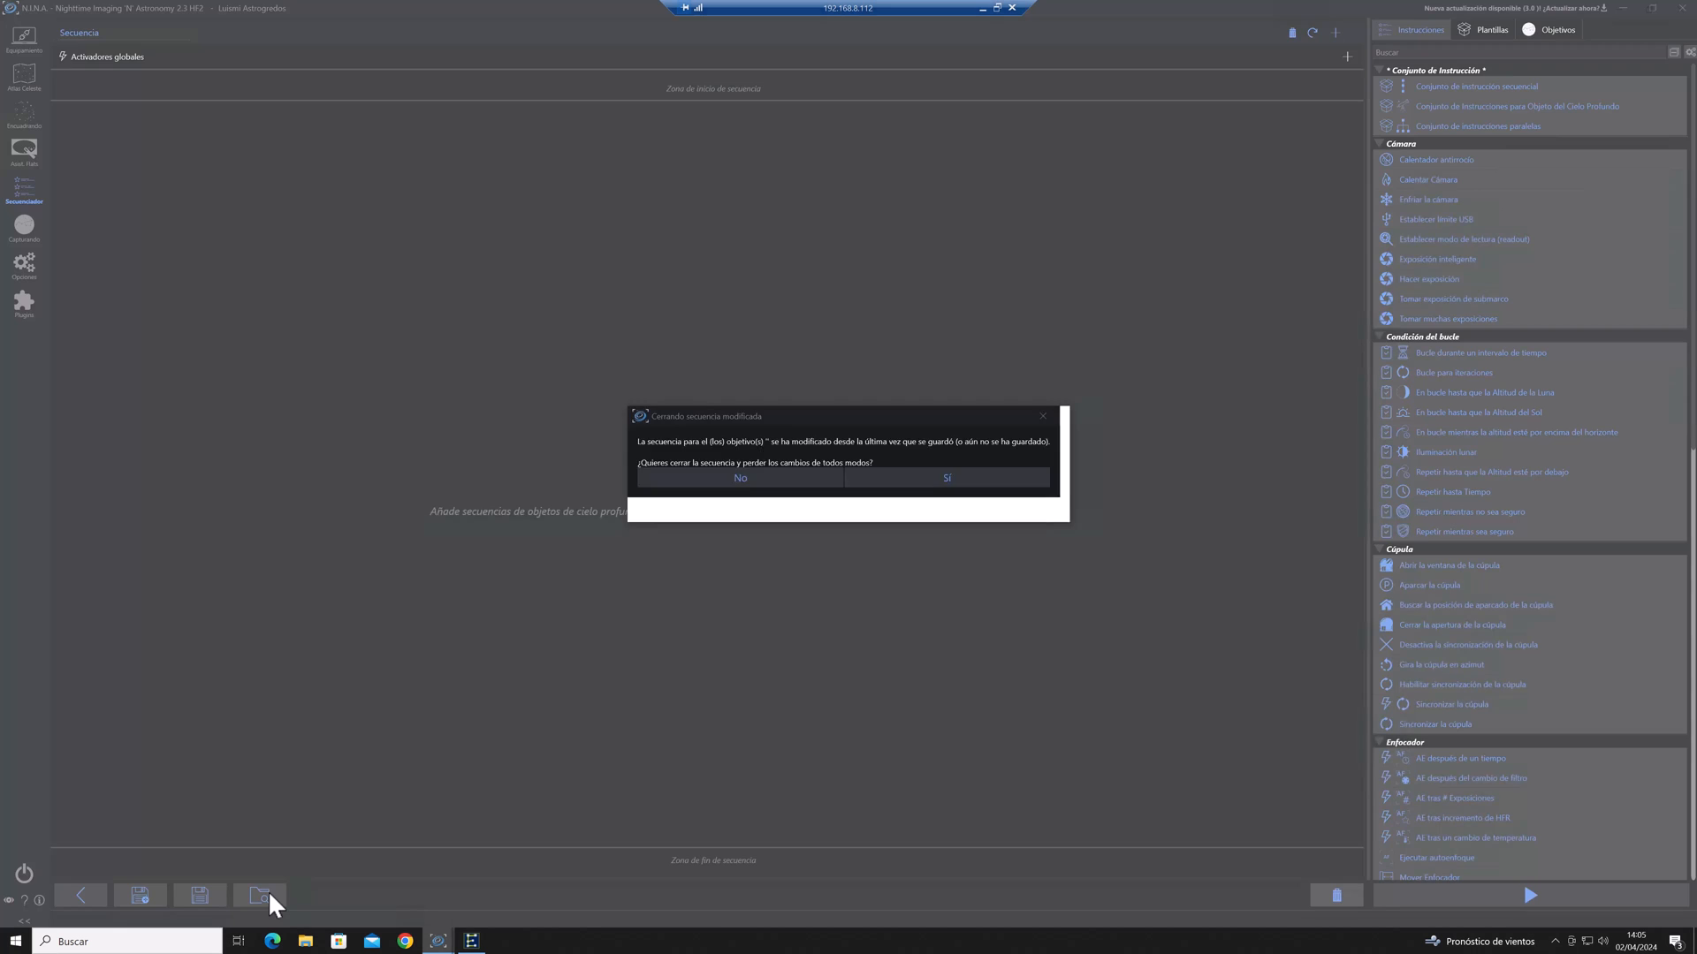
left_click(521, 203)
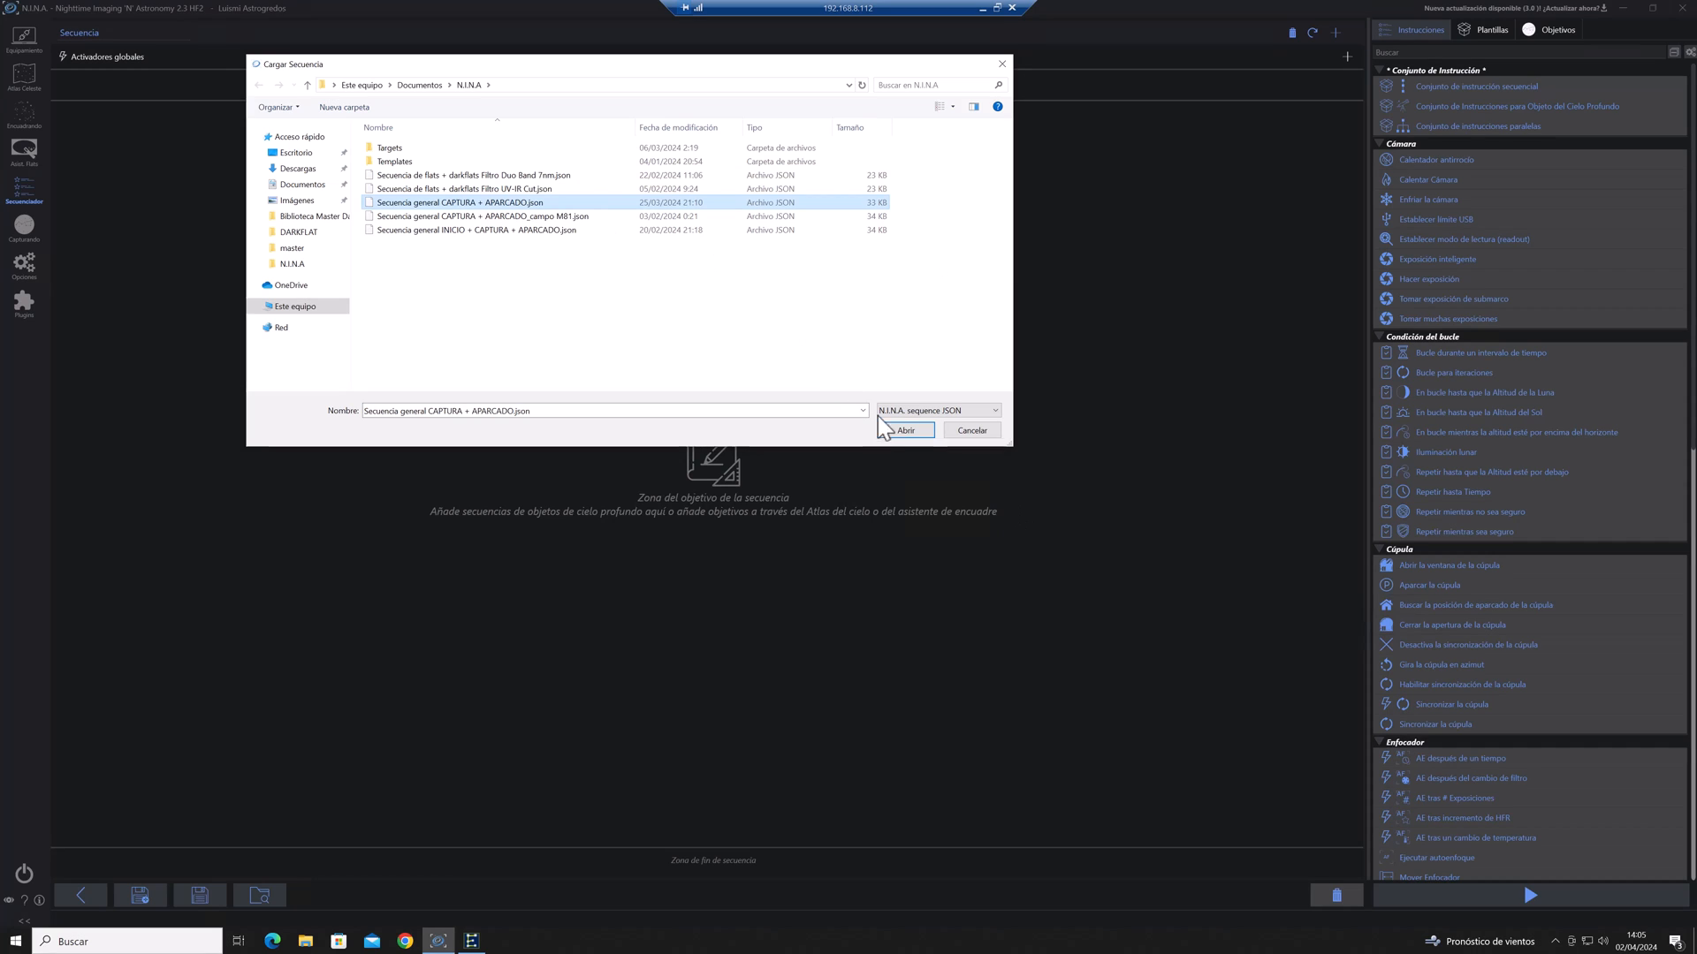
left_click(900, 431)
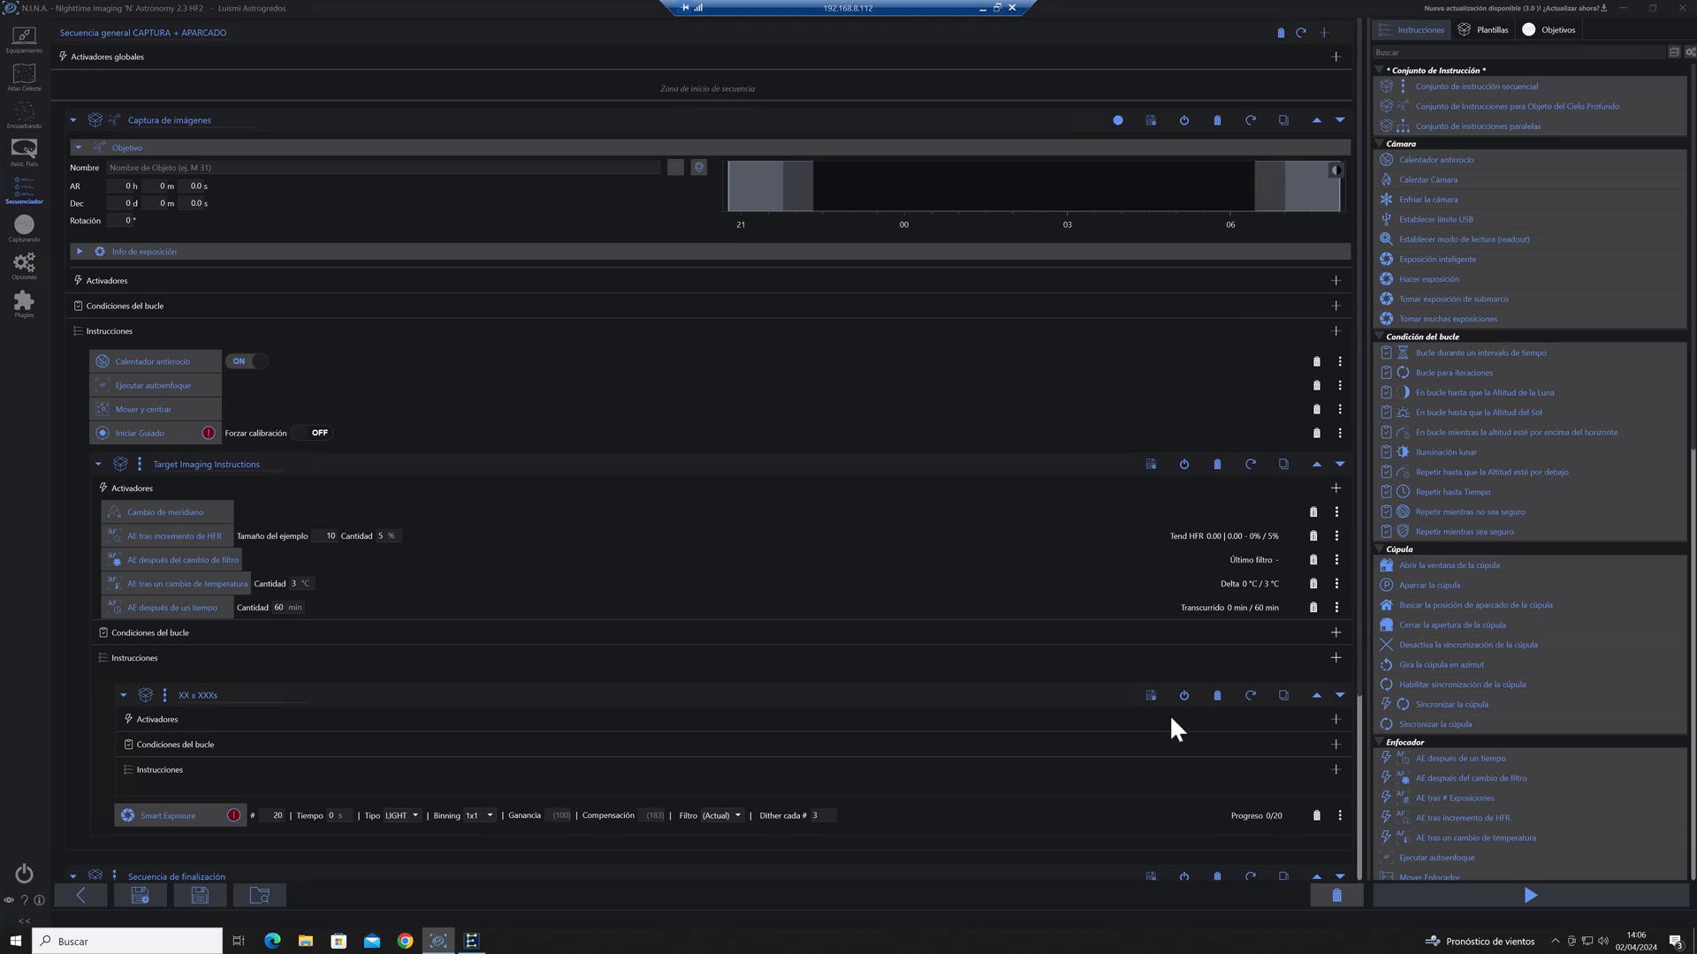
Switch Forzar calibración on and back off in the Iniciar Guiado instruction
scroll(1203, 539, "down", 5)
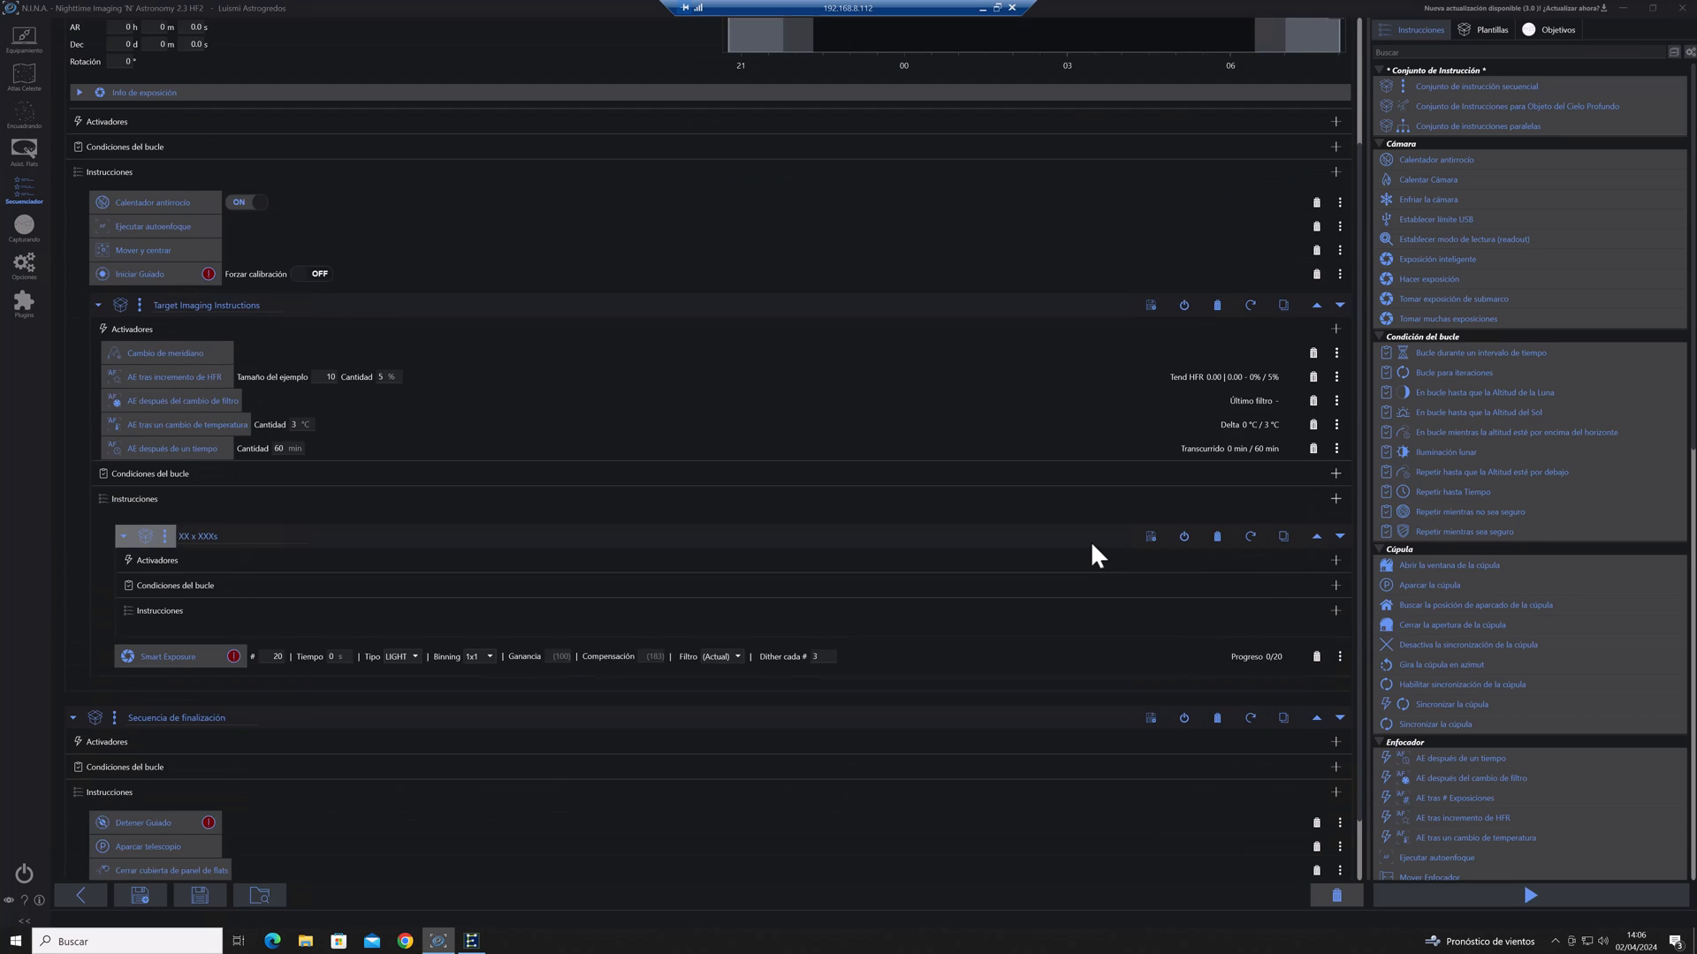
scroll(1051, 606, "up", 5)
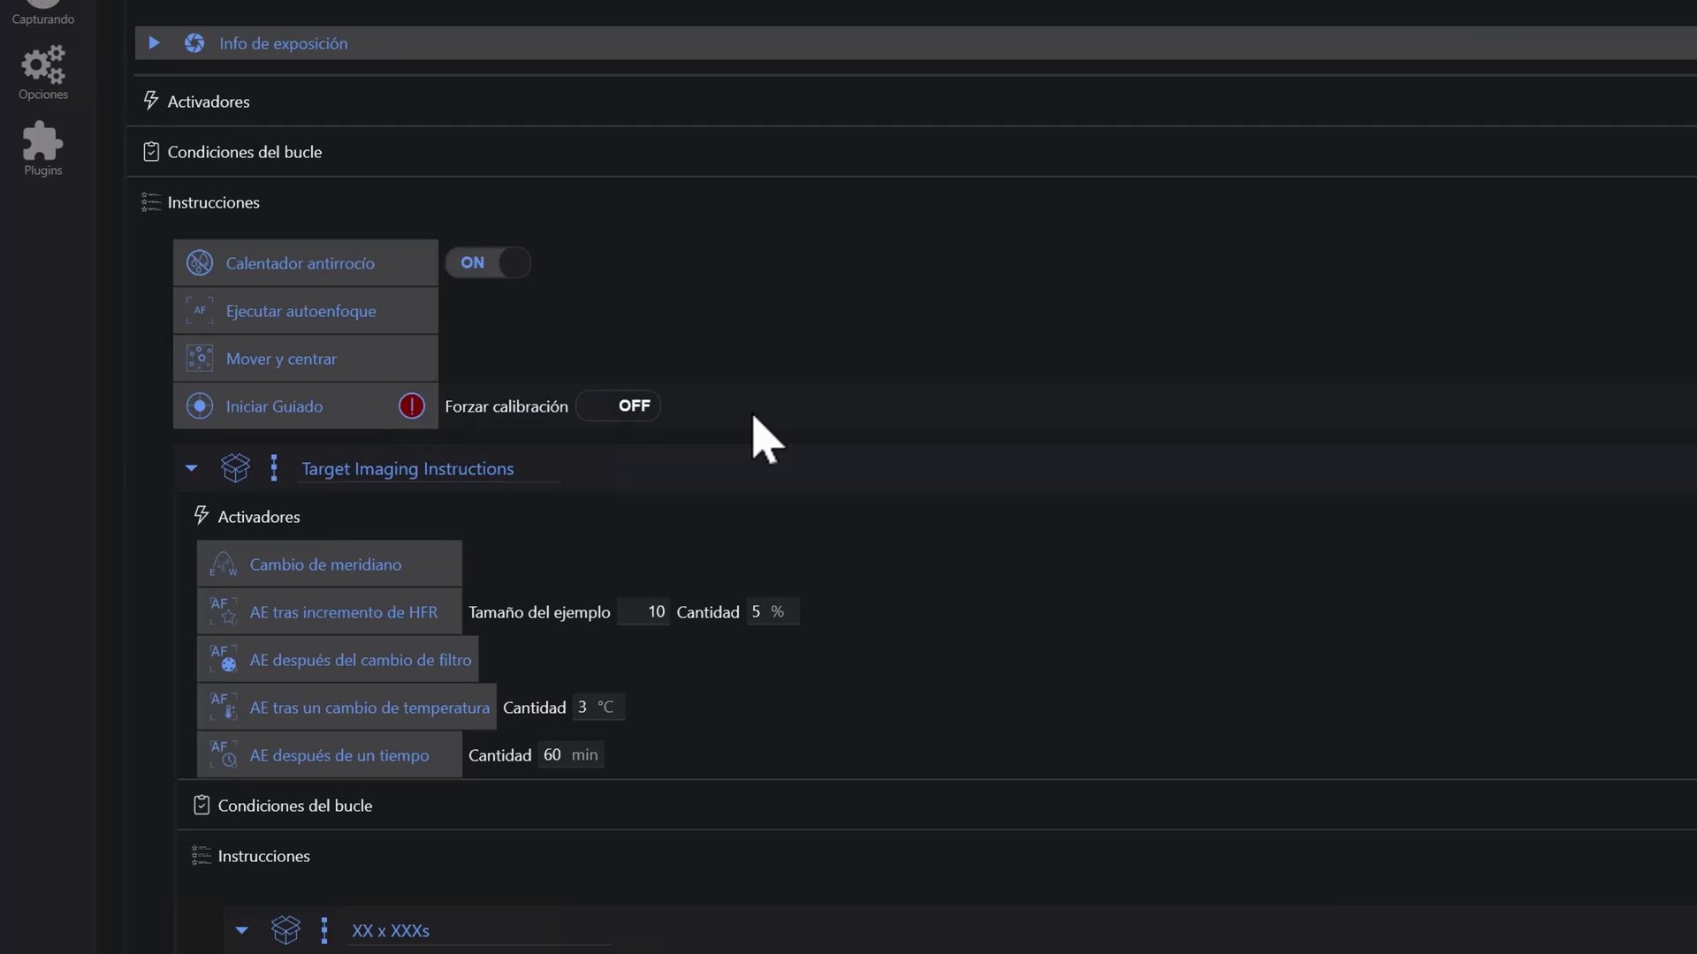
left_click(633, 408)
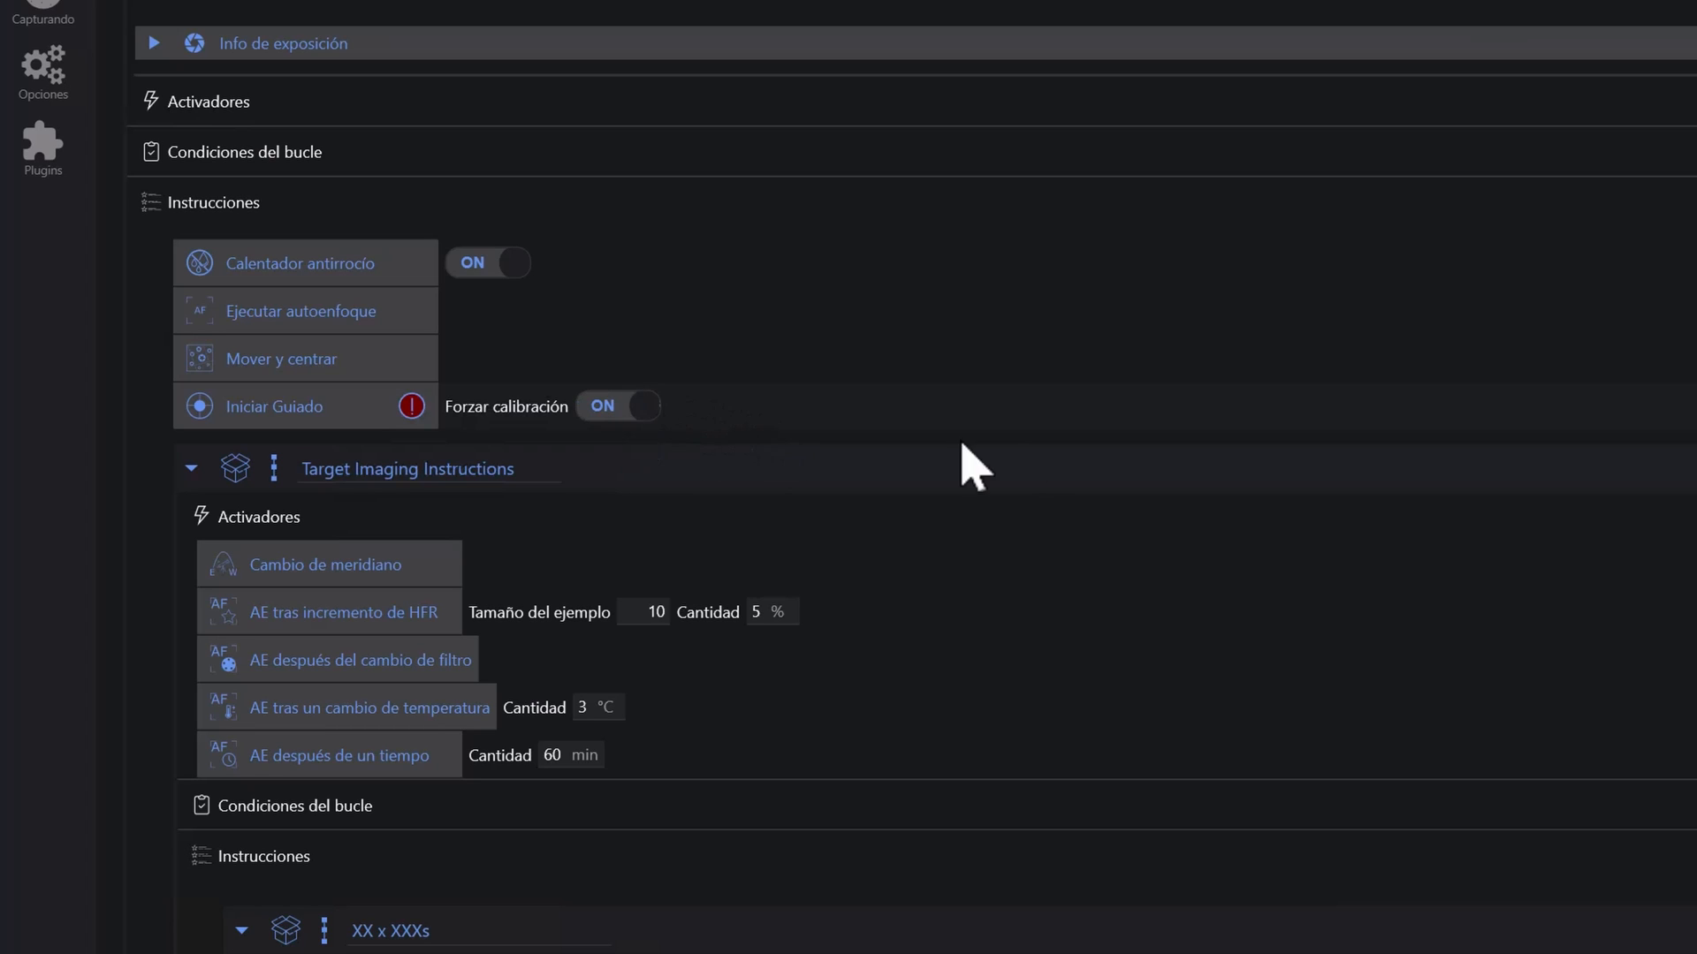
left_click(617, 408)
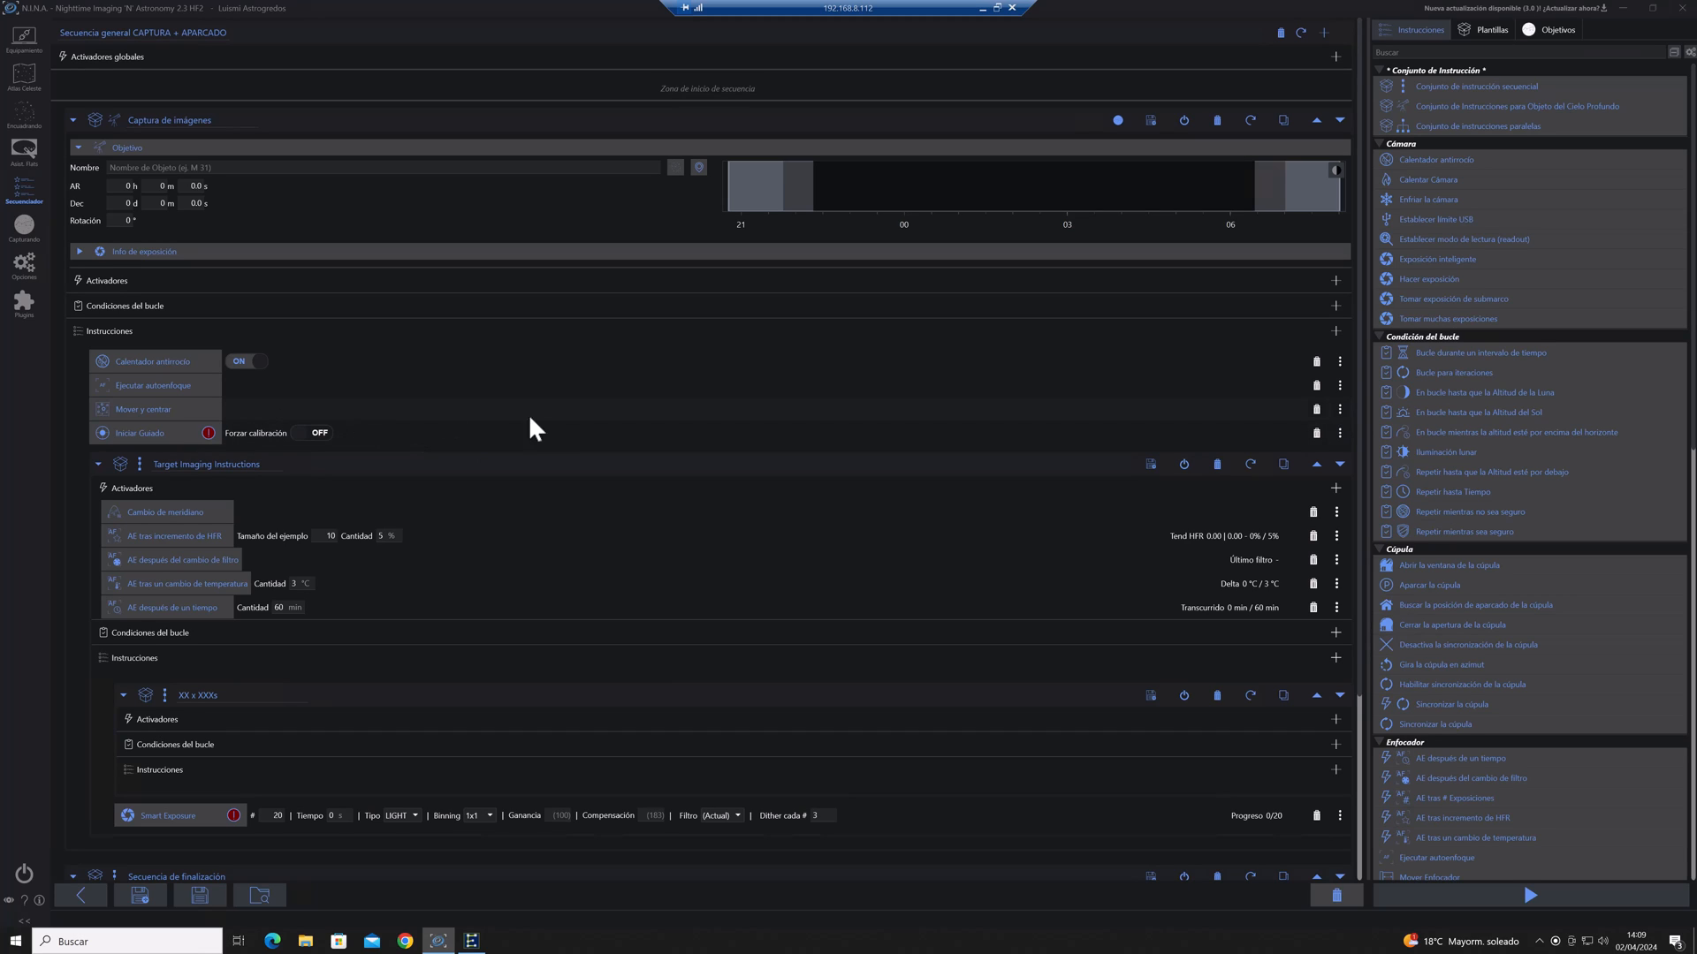
Delete the Mover y centrar, Calentador antirrocío and Iniciar Guiado instructions from the Captura de imágenes set
left_click(1316, 410)
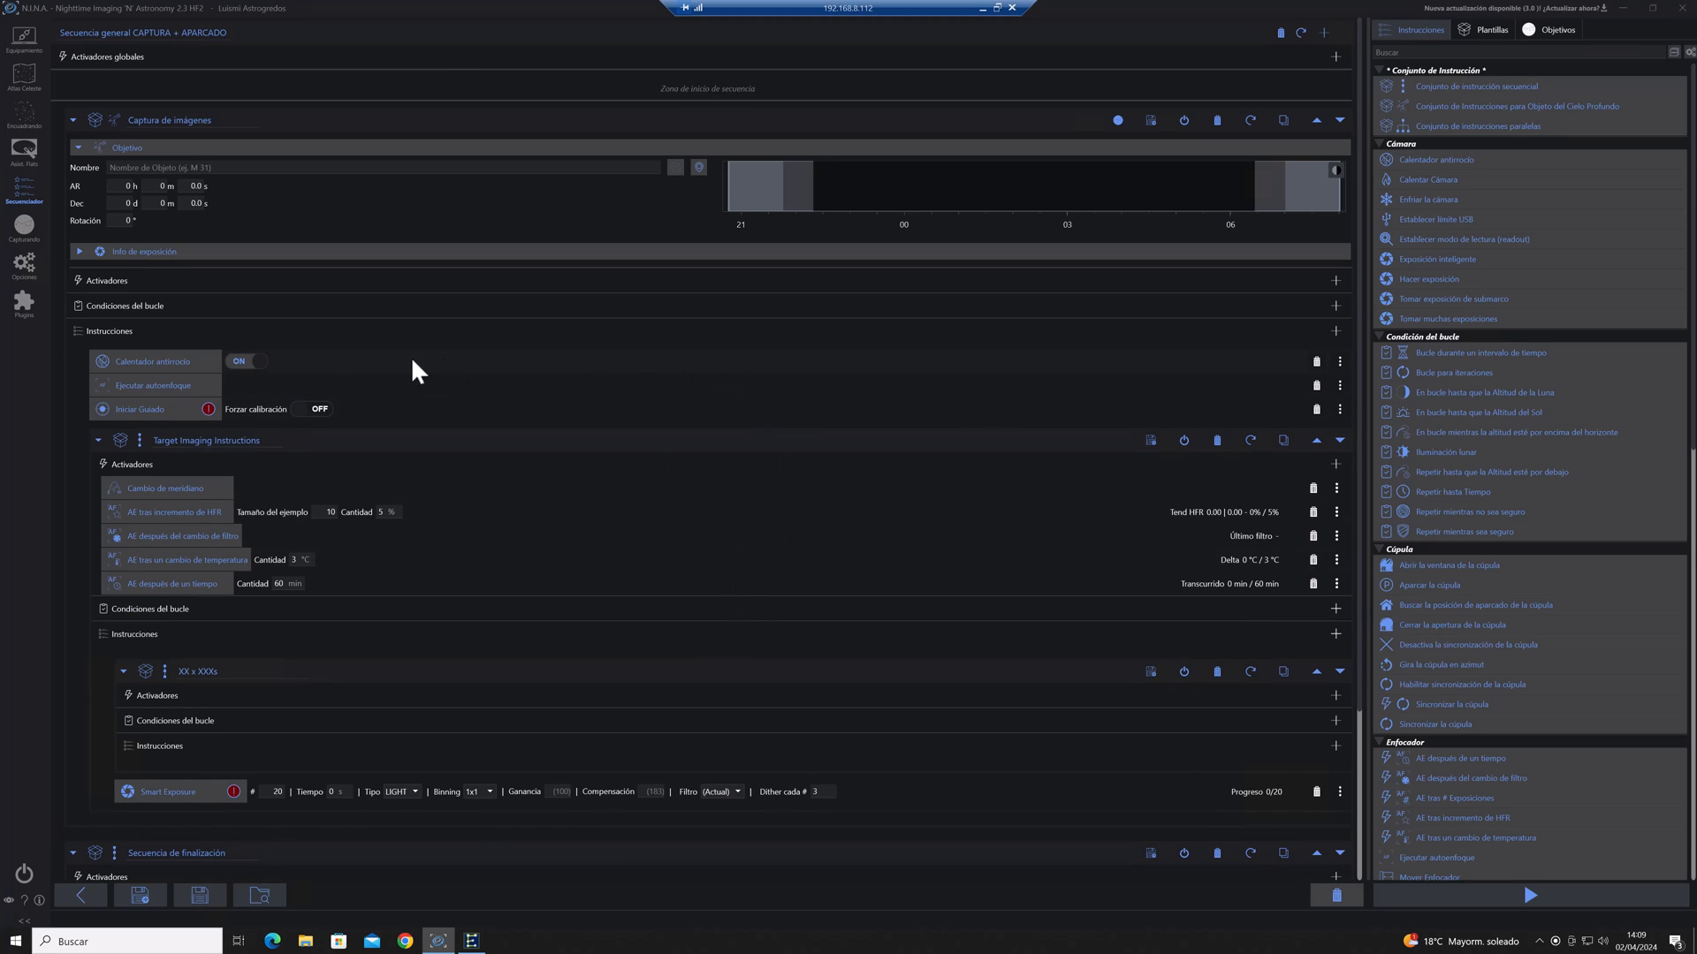
left_click(1316, 361)
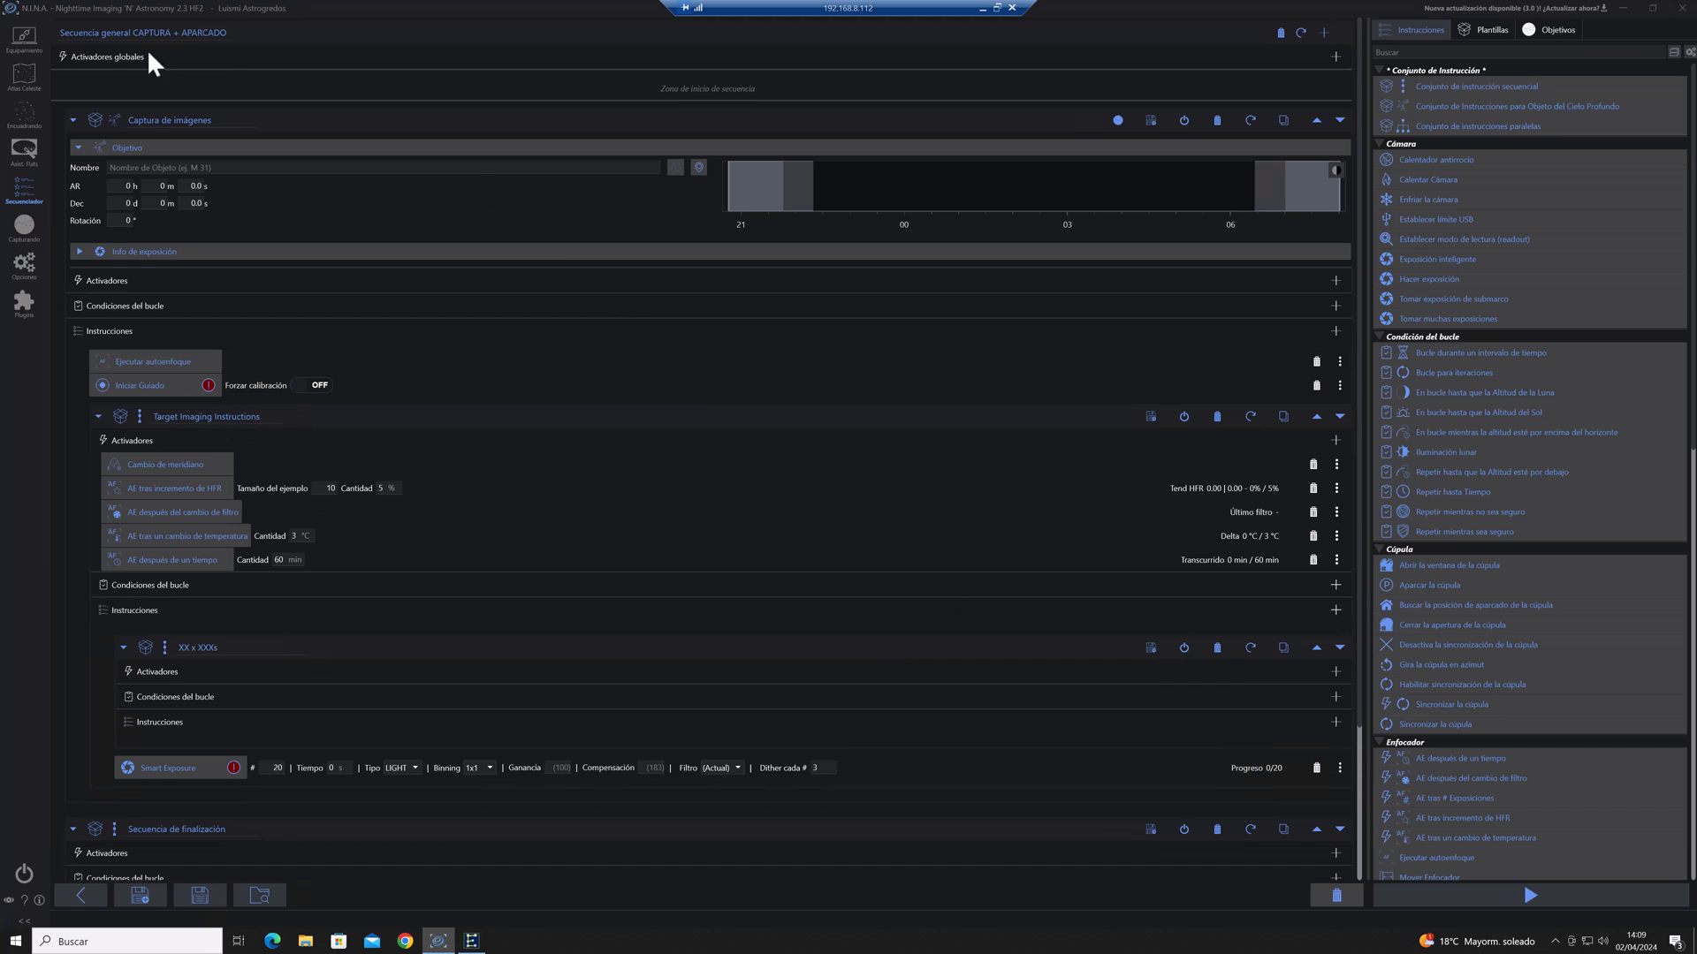
left_click(33, 51)
left_click(1317, 385)
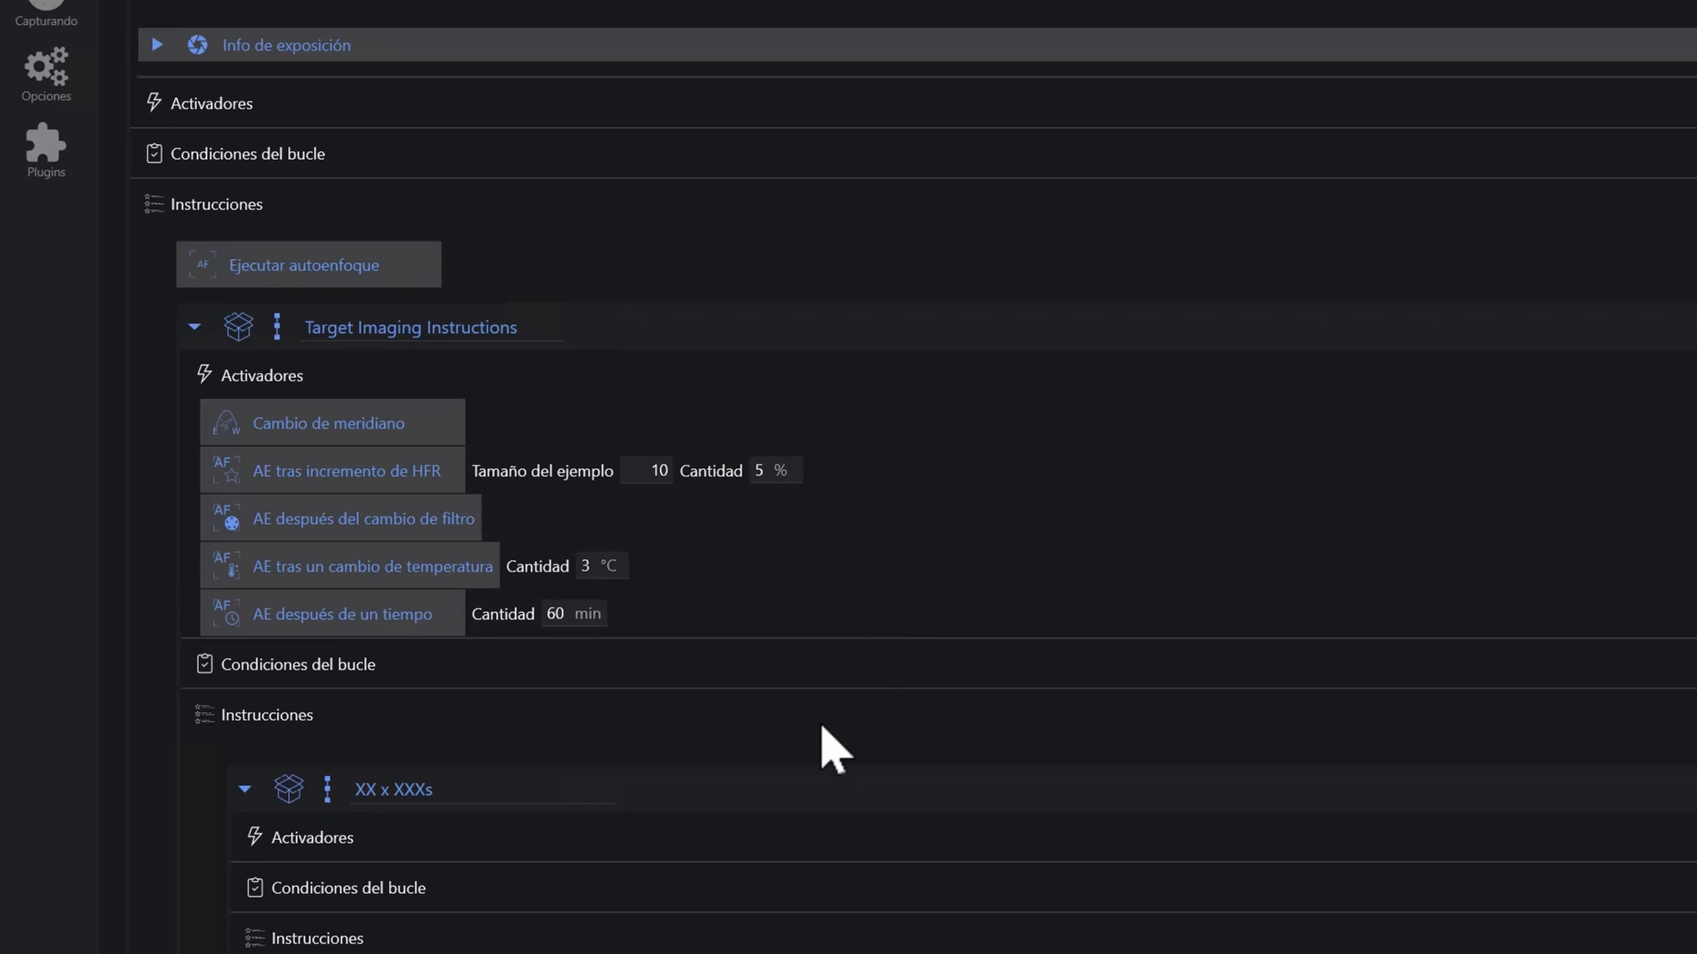
Rename the XX x XXXs instruction set inside Target Imaging Instructions as "20 x 300s"
scroll(835, 751, "down", 3)
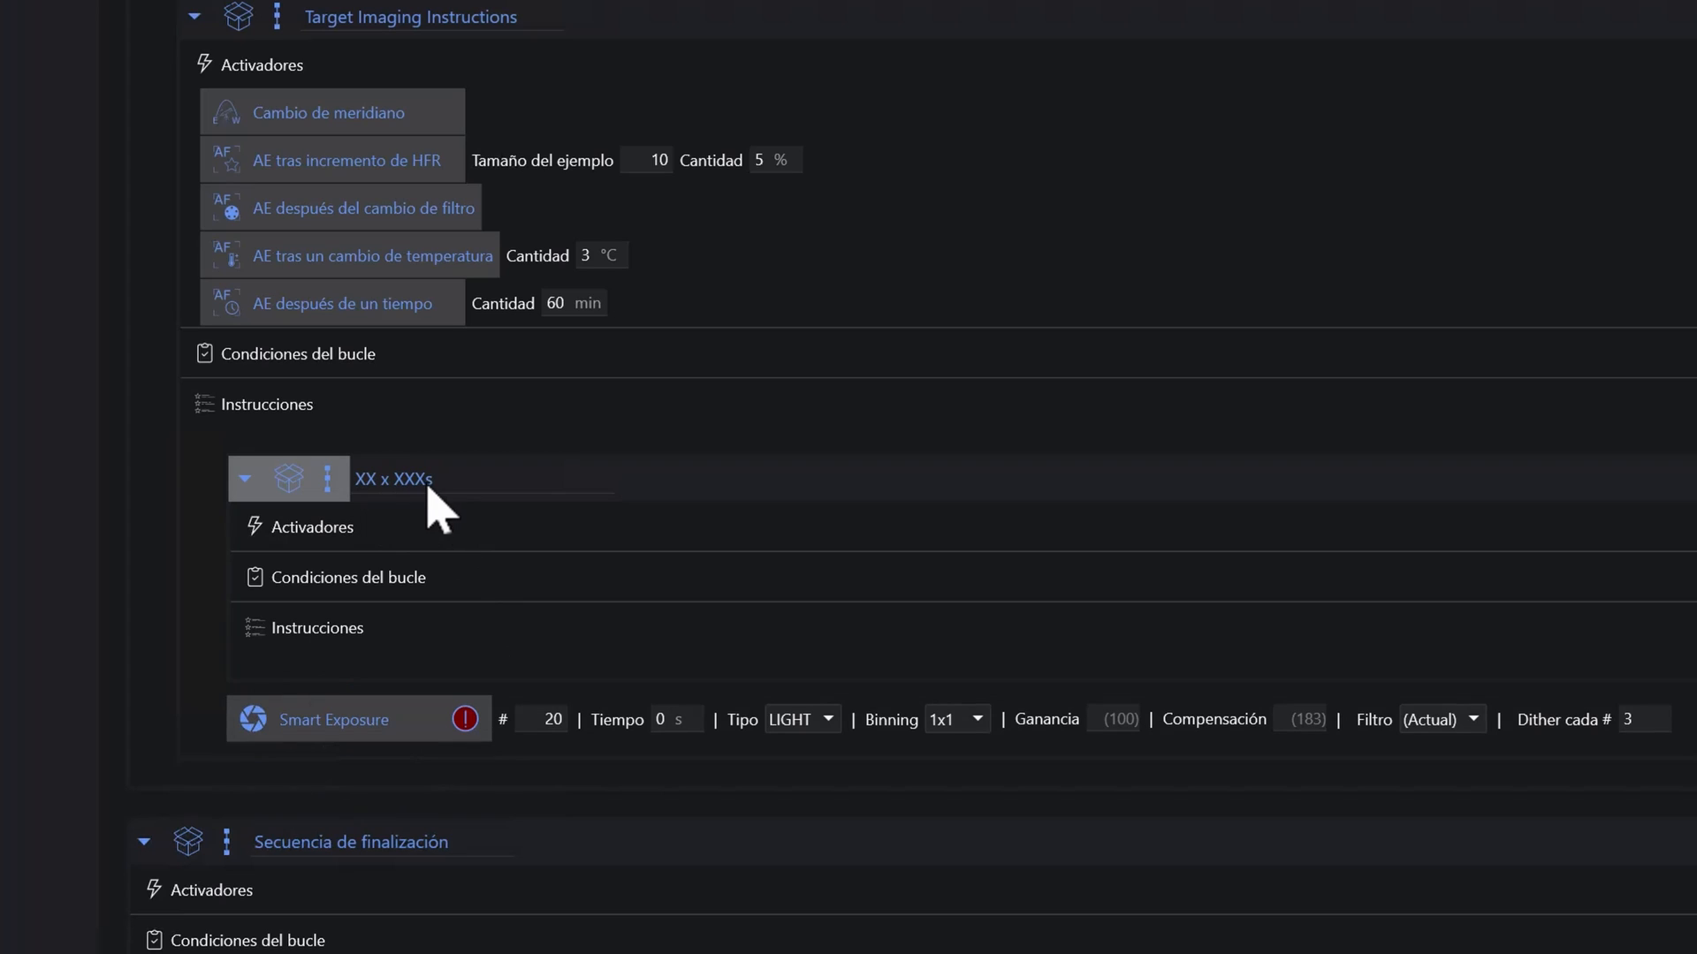
double_click(359, 483)
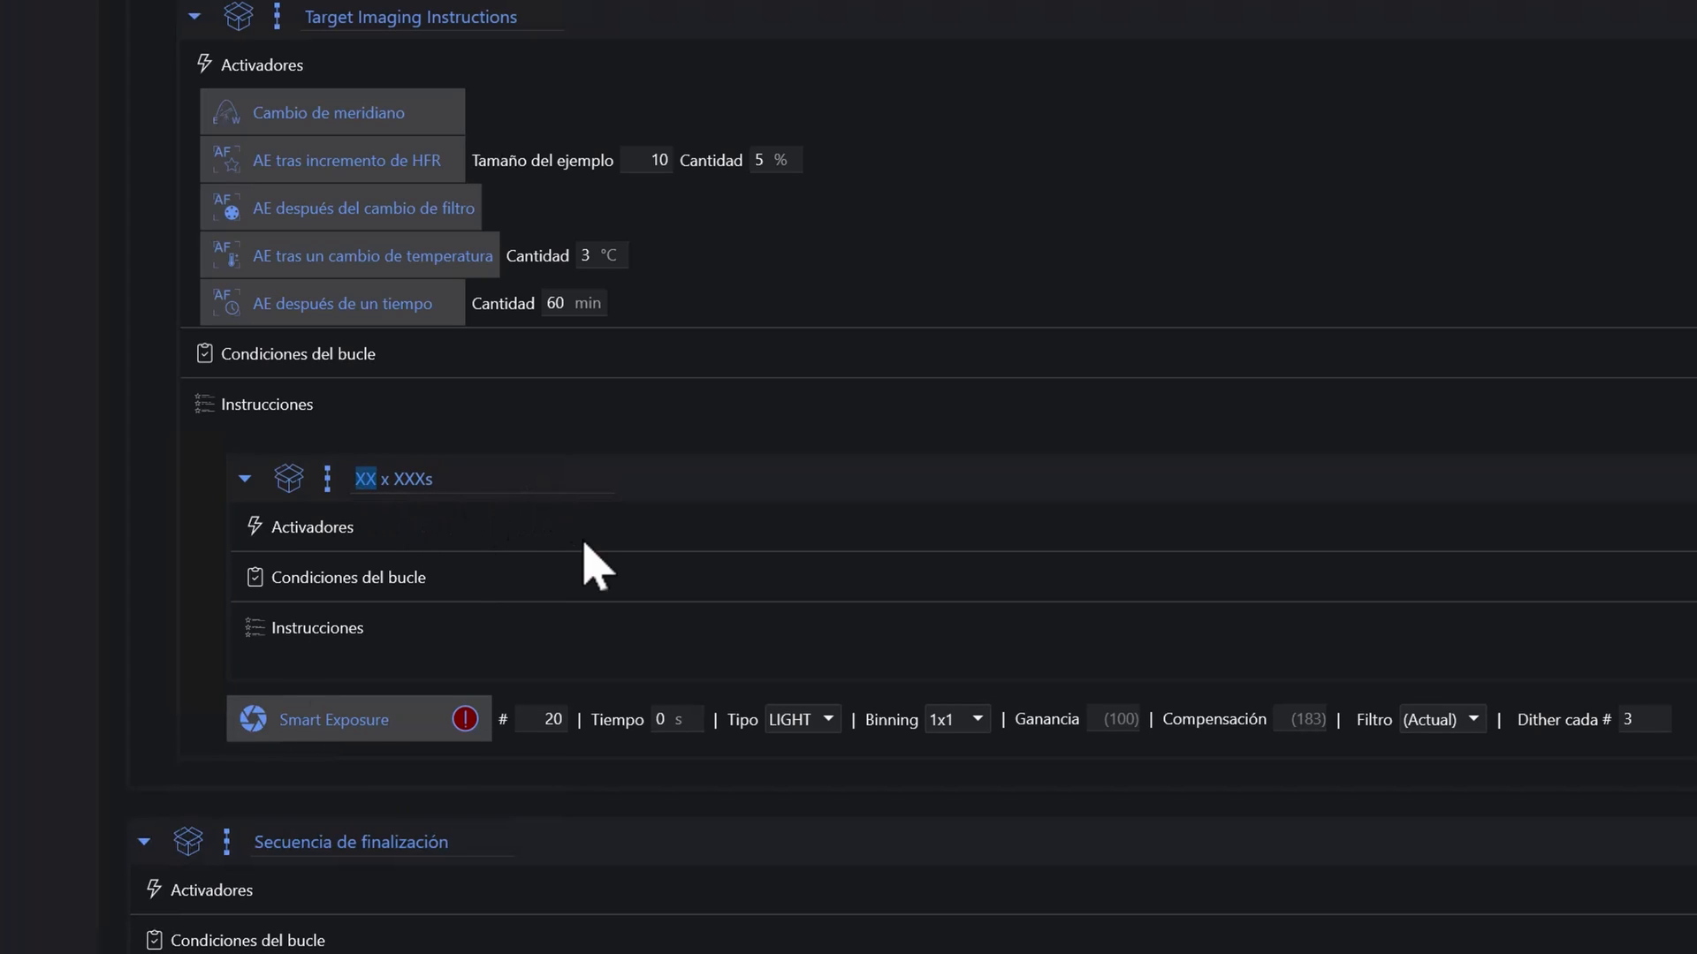
type("20")
left_click_drag(393, 481, 424, 491)
type("300s")
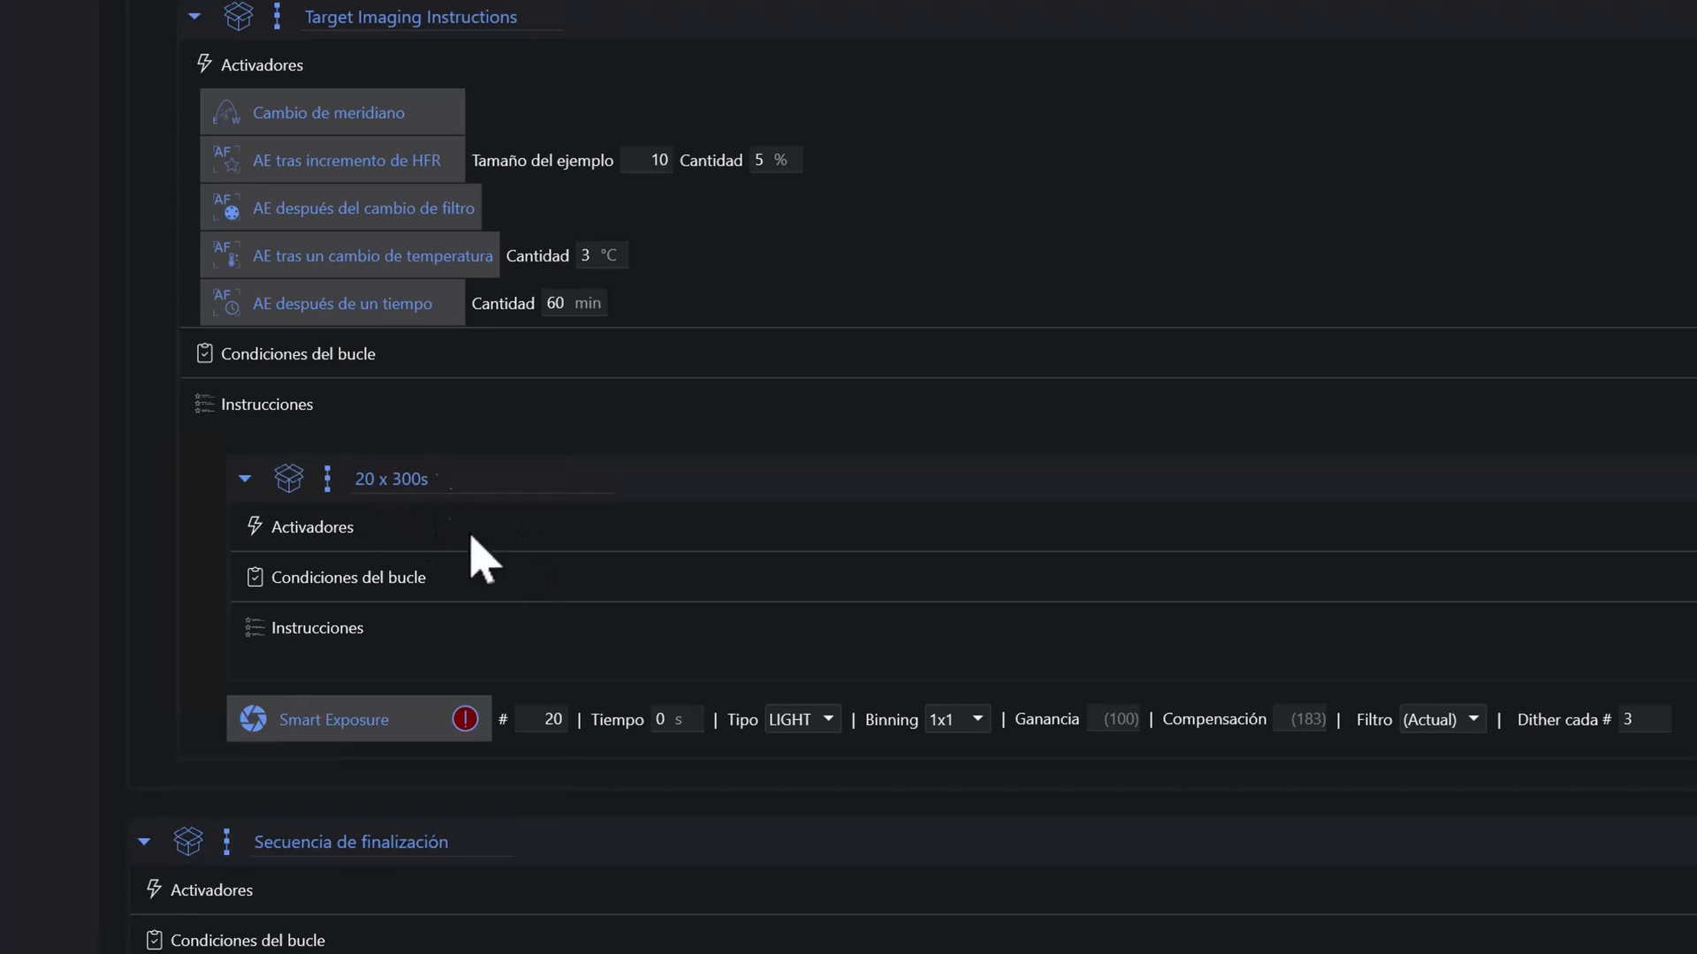
Set the Smart Exposure time to 300 s and keep its frame type as LIGHT
double_click(553, 719)
left_click(676, 720)
type("300")
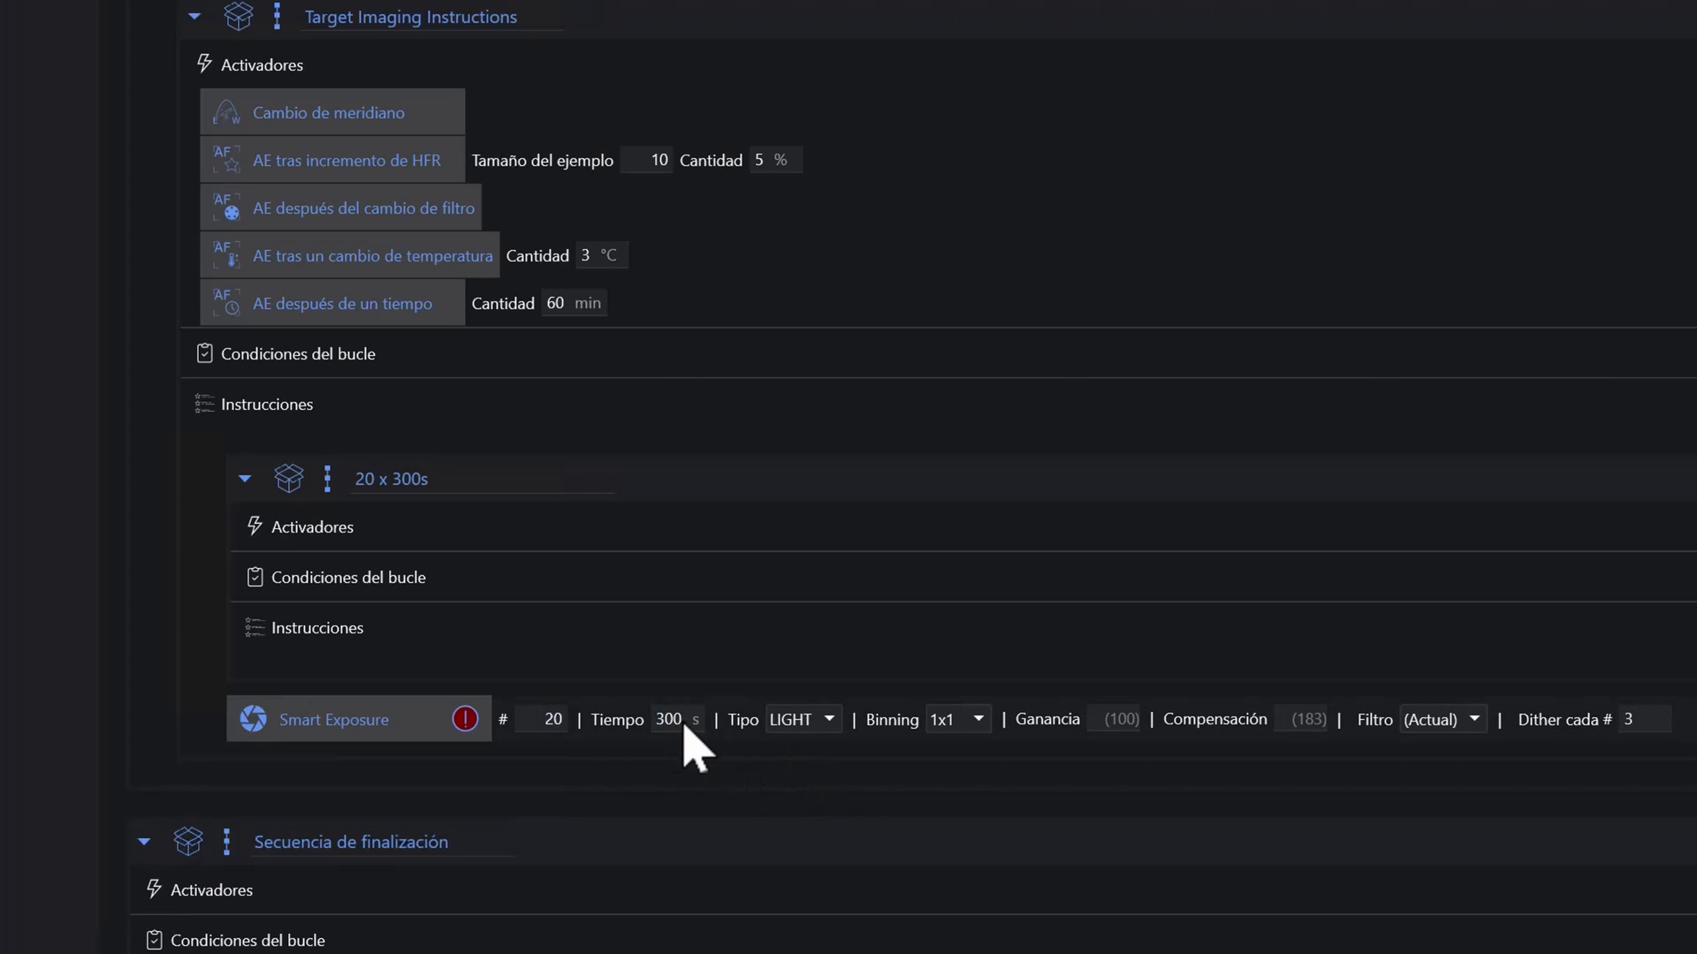
left_click(808, 725)
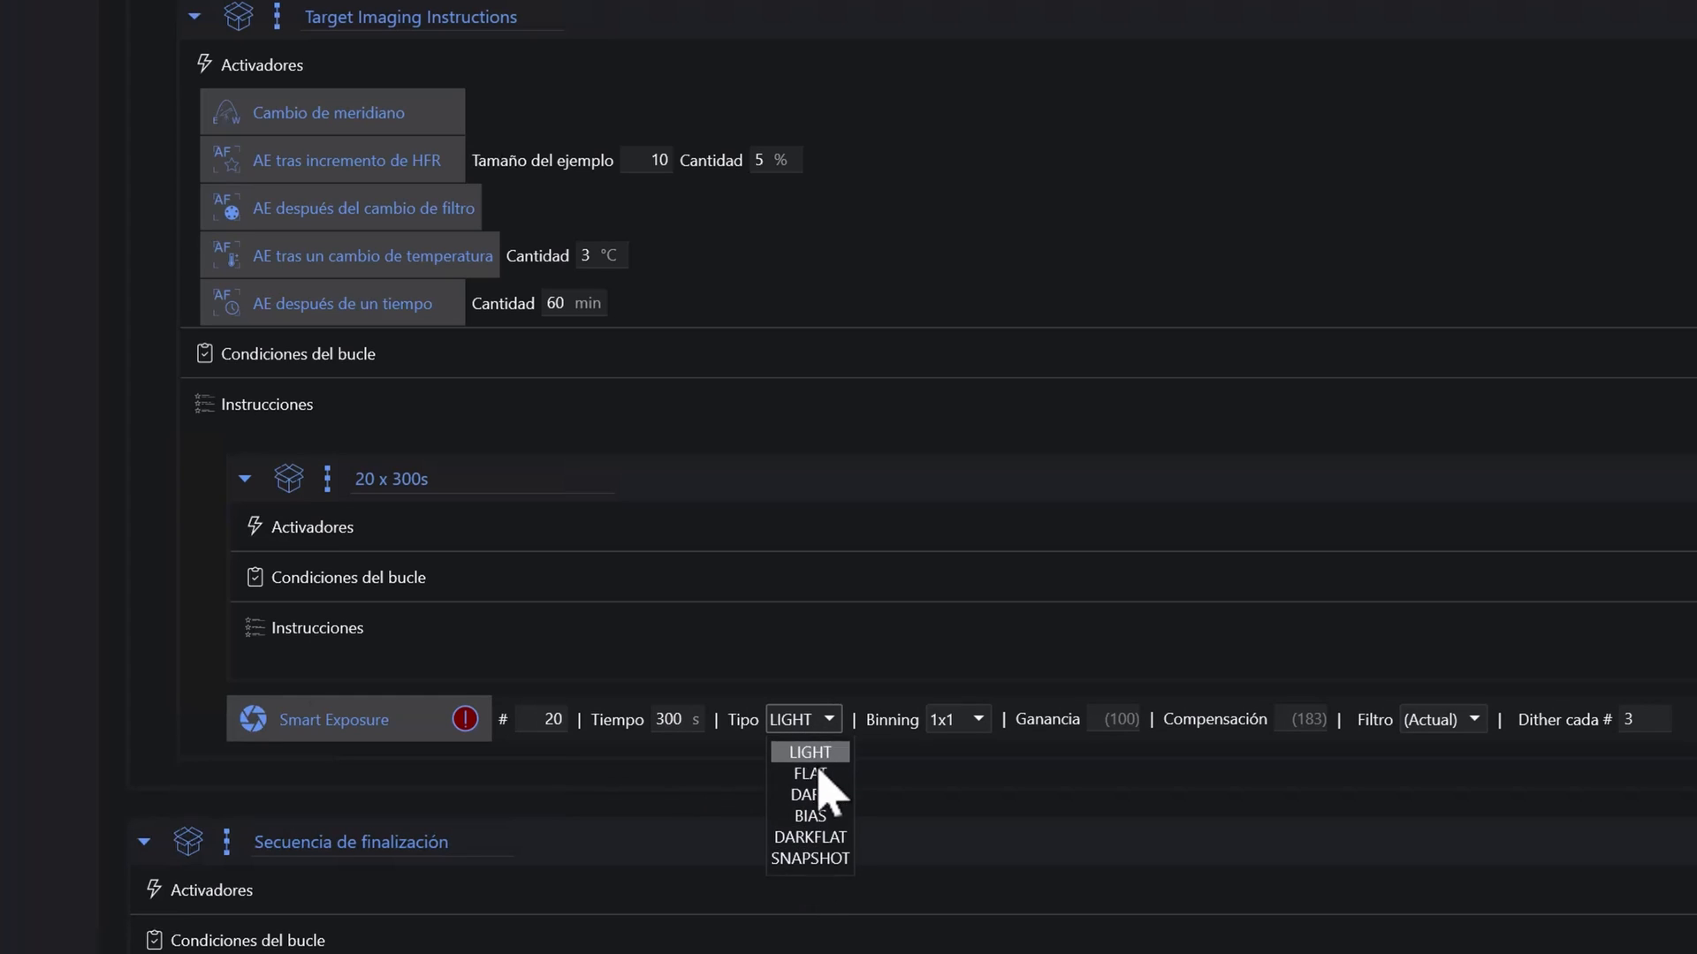
left_click(830, 753)
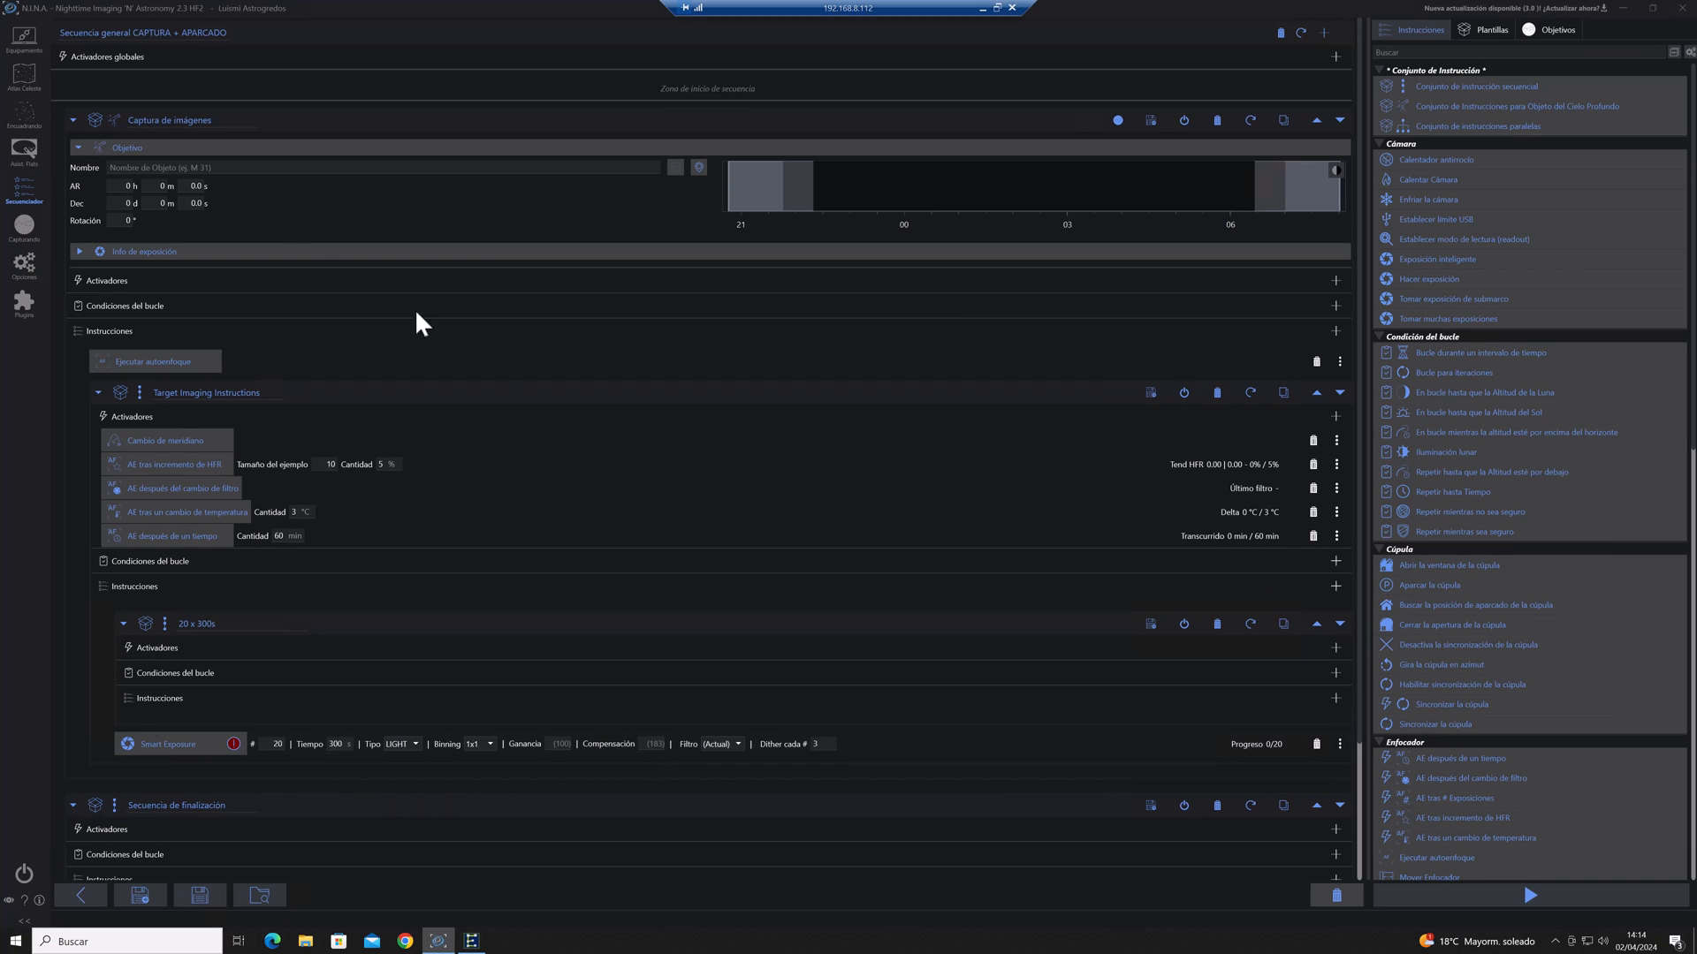
Assign the UV IR Cut filter to the Smart Exposure instruction
left_click(30, 40)
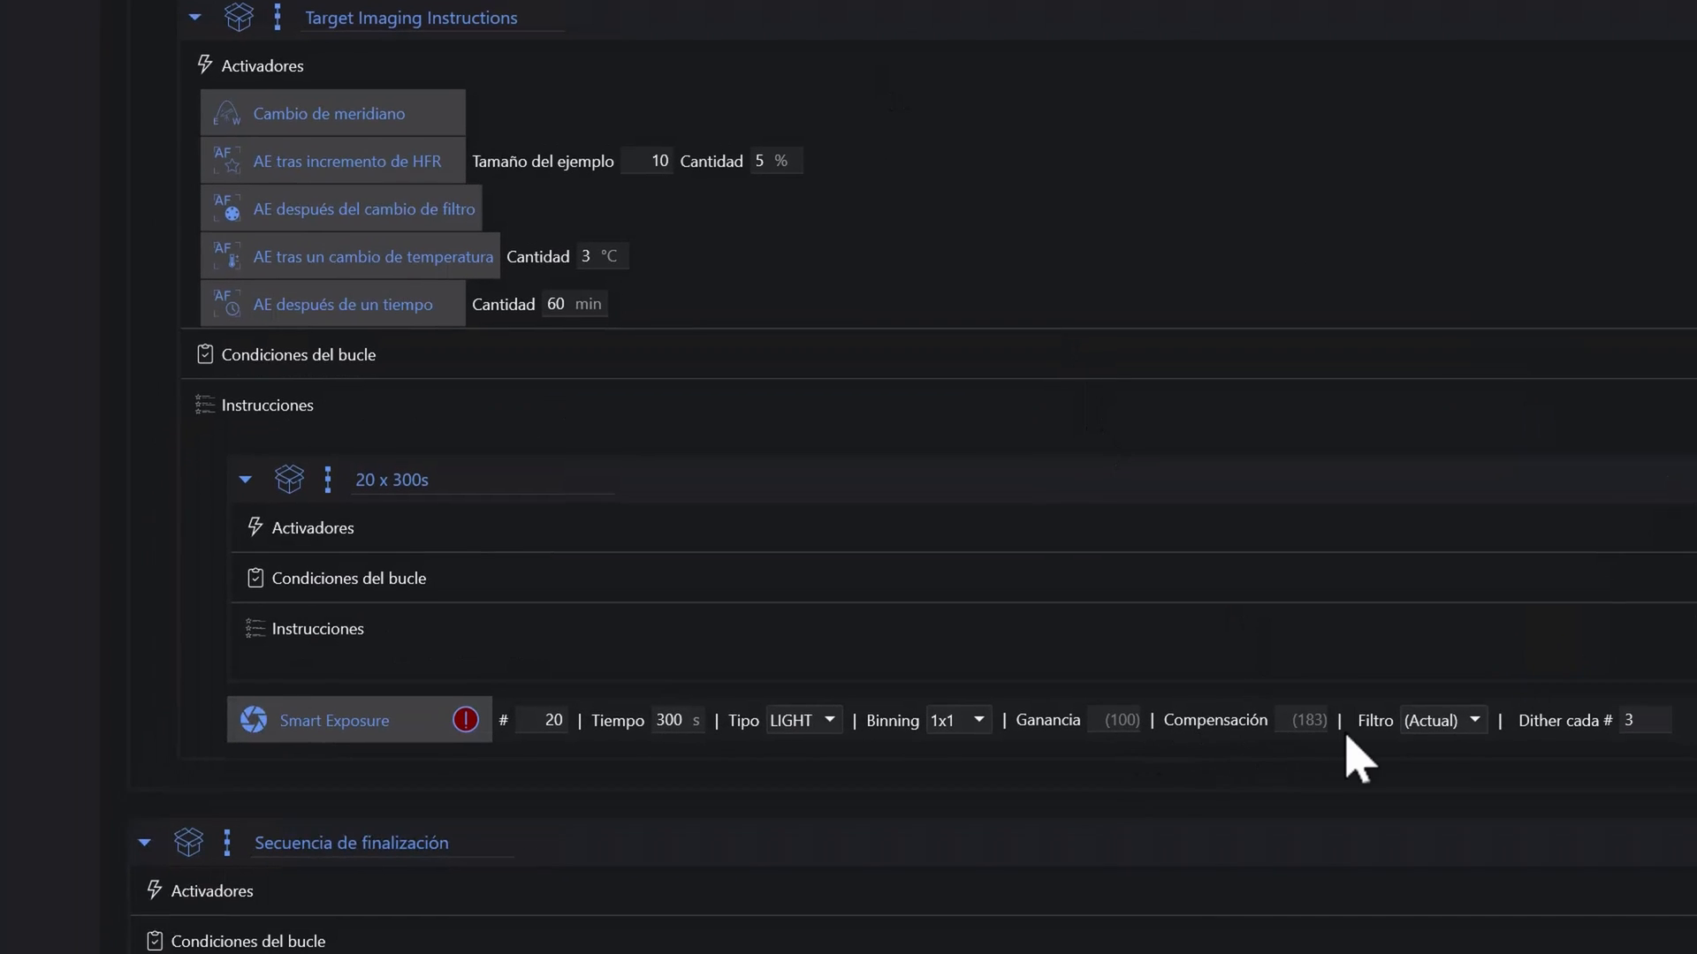
left_click(1460, 720)
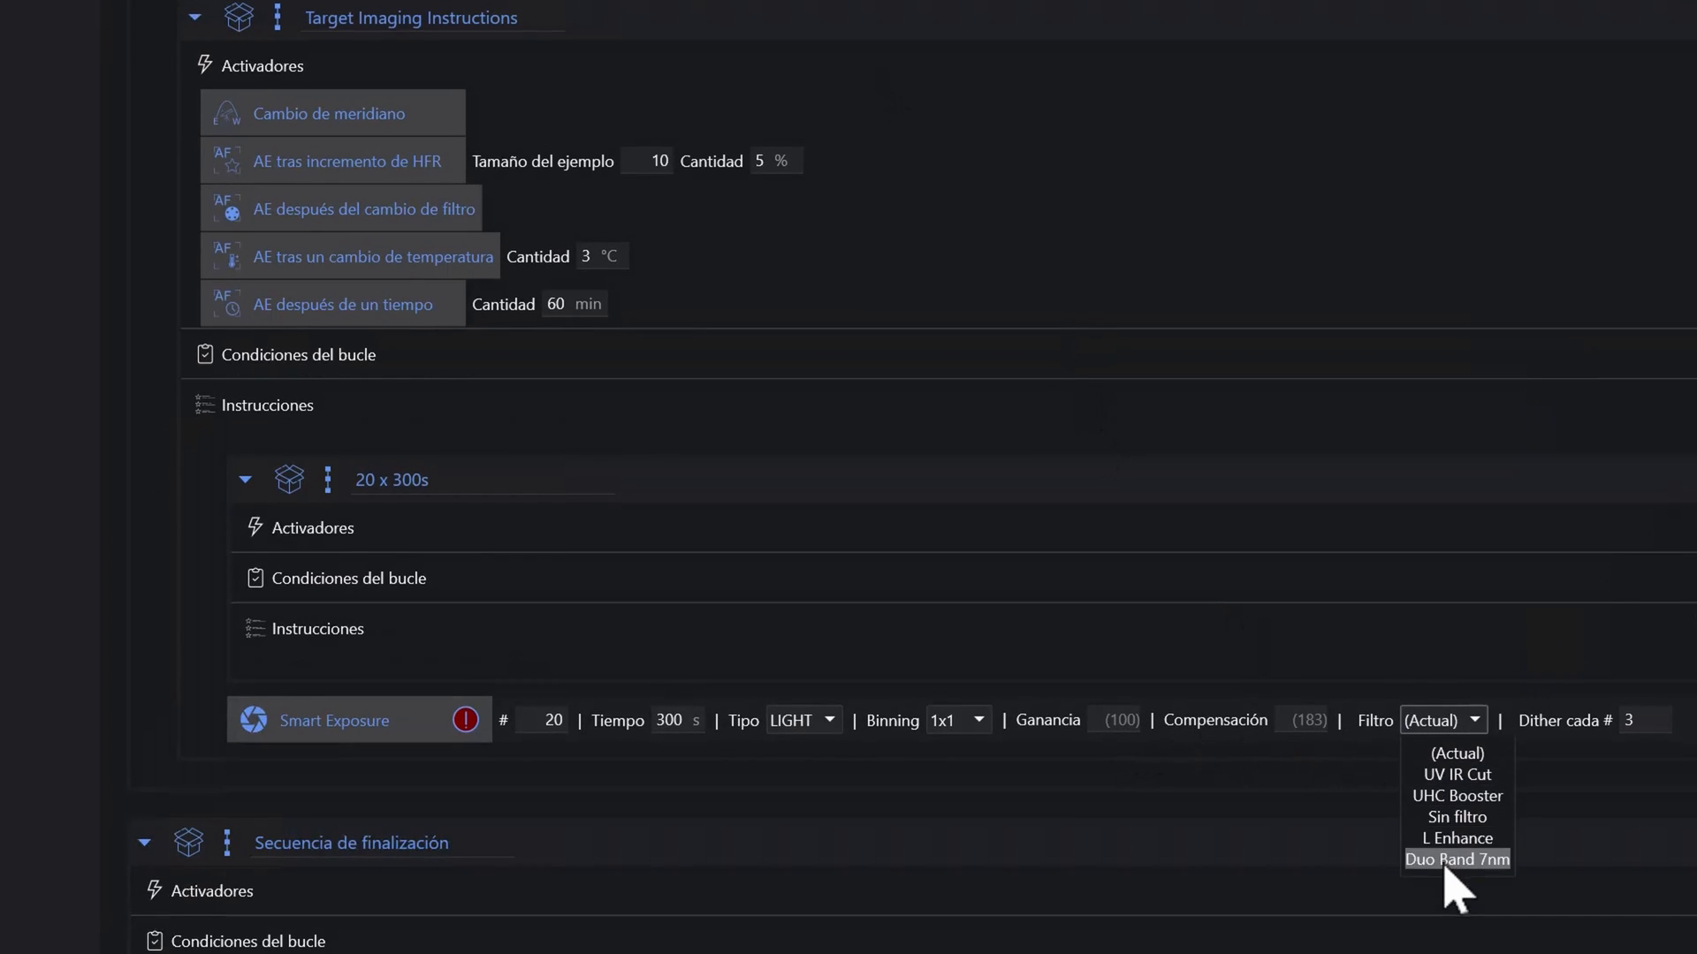
left_click(1455, 775)
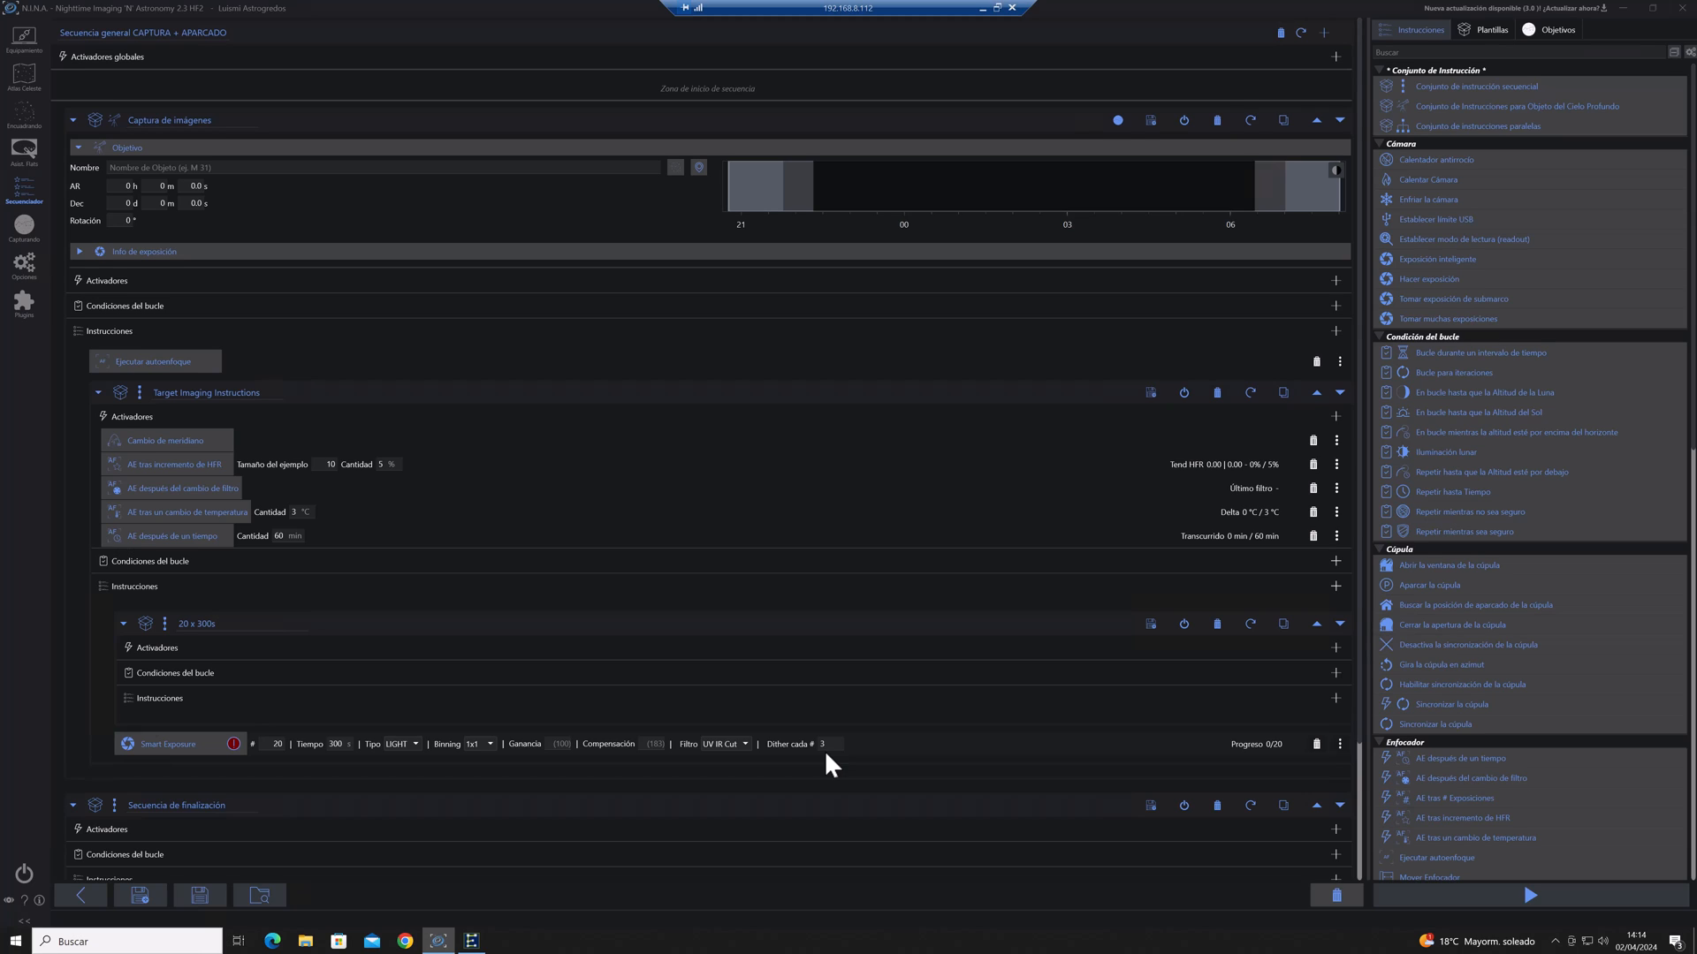
Duplicate the Smart Exposure instruction and set the copy's filter to Duo Band 7nm
scroll(825, 751, "down", 2)
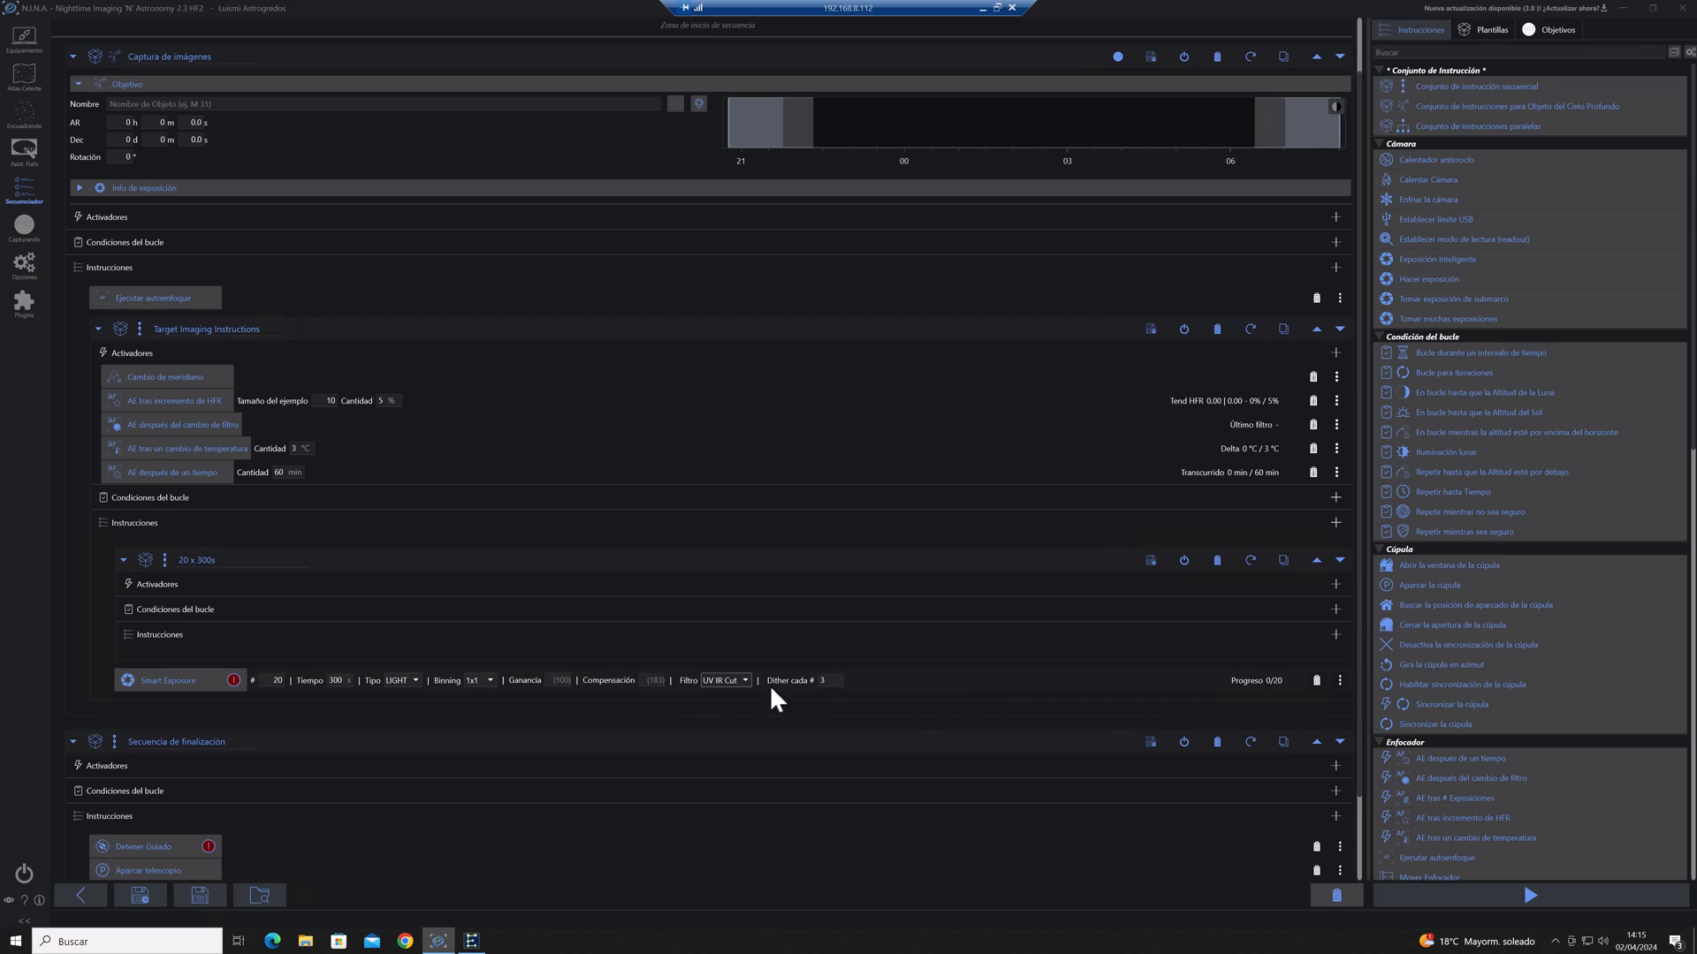
left_click(1340, 680)
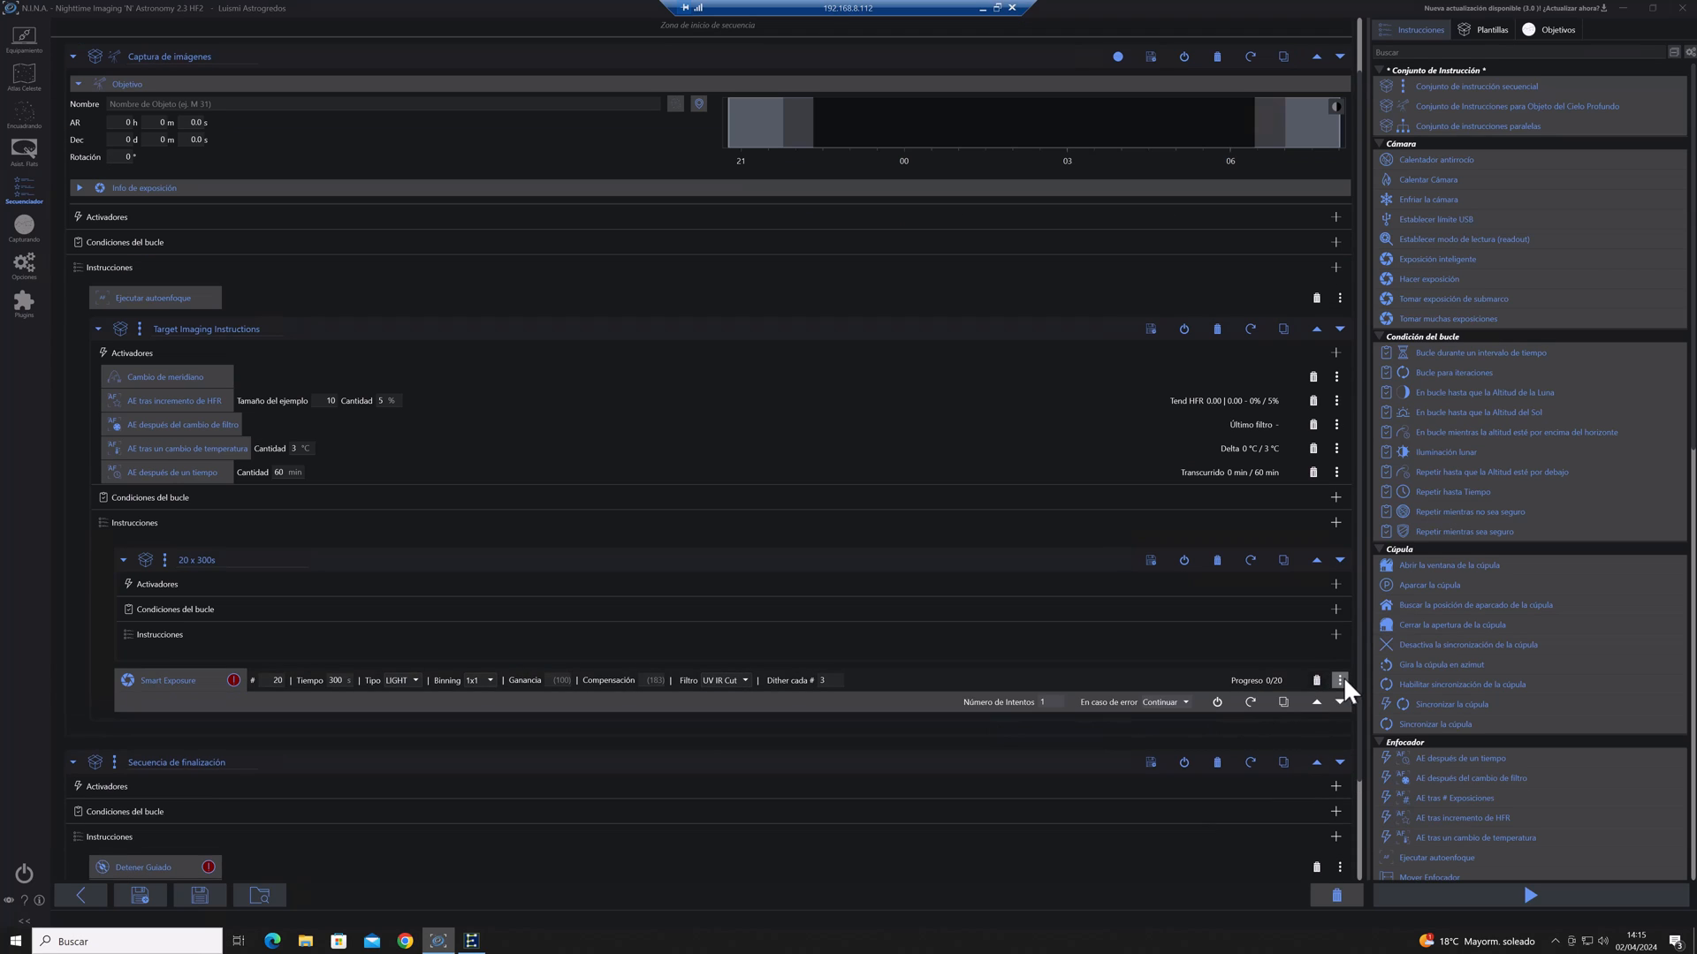
left_click(1284, 701)
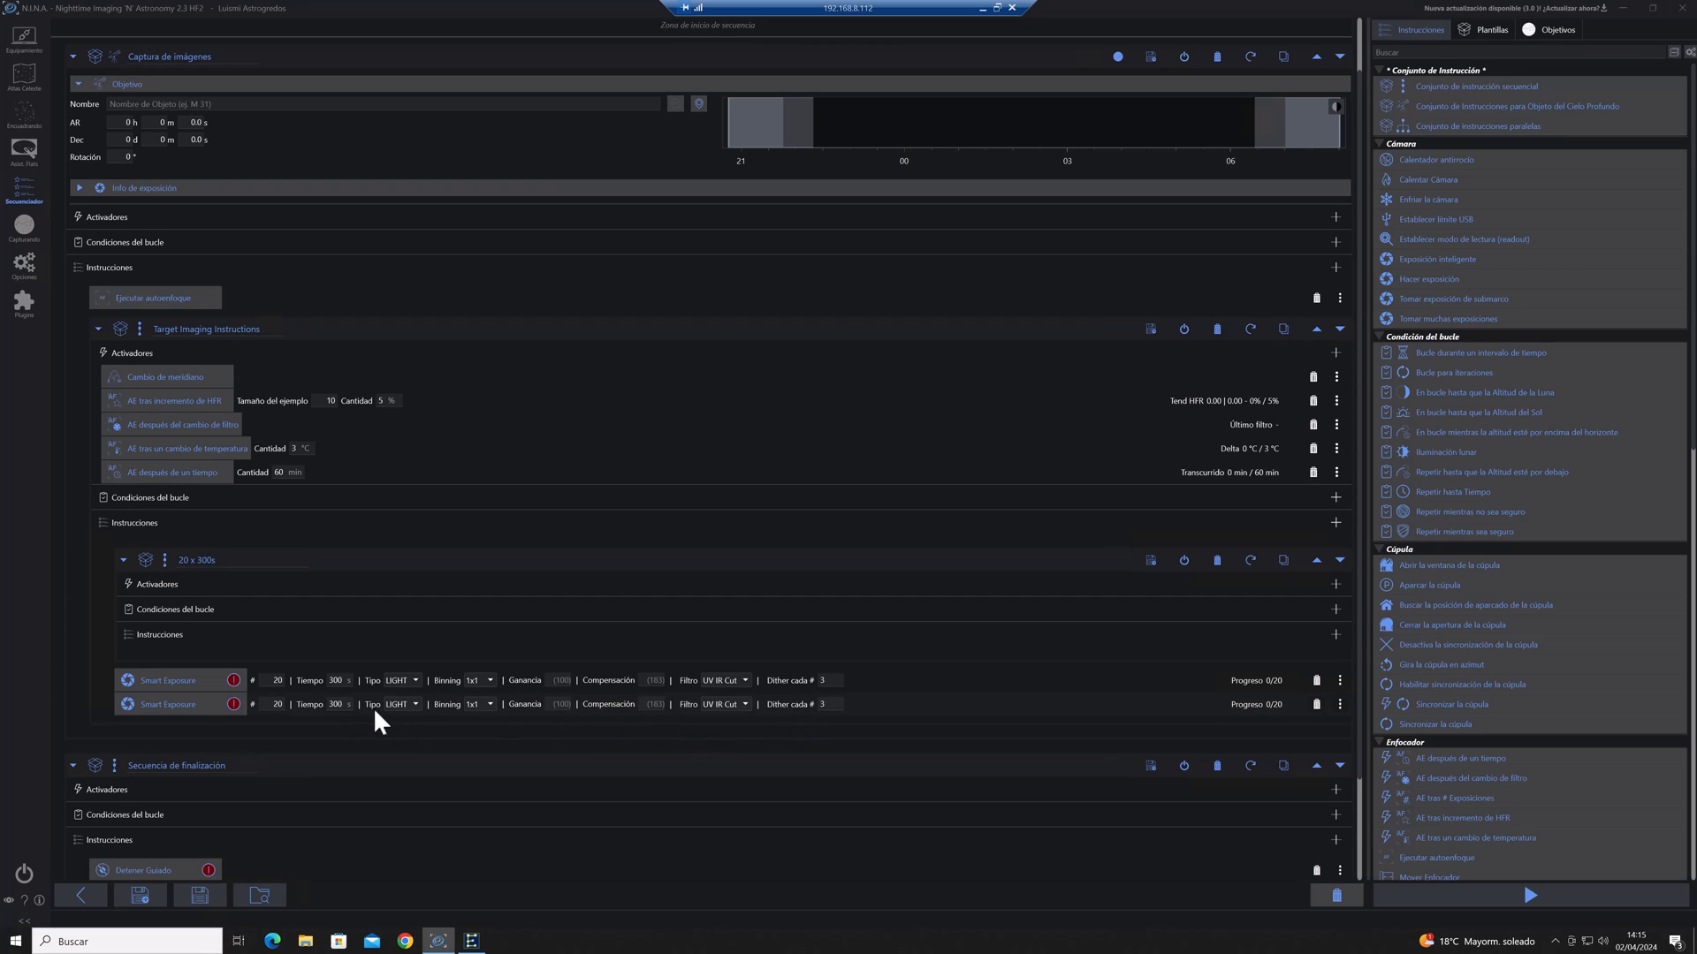
left_click(723, 705)
left_click(729, 774)
scroll(759, 652, "down", 2)
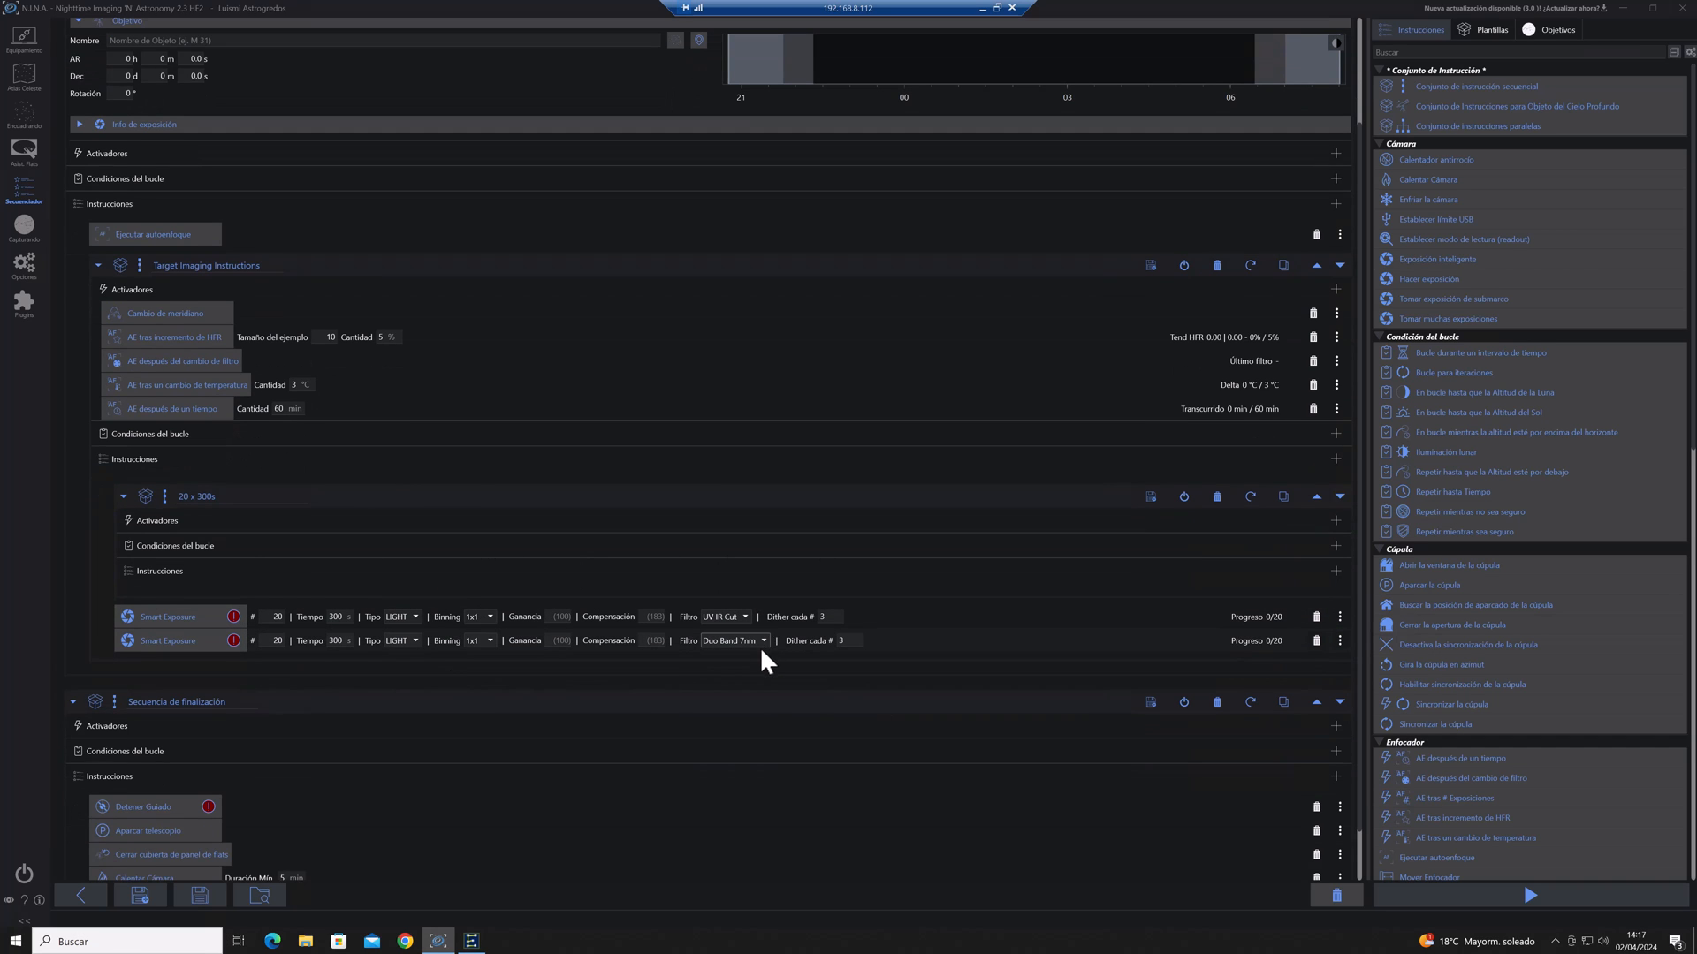
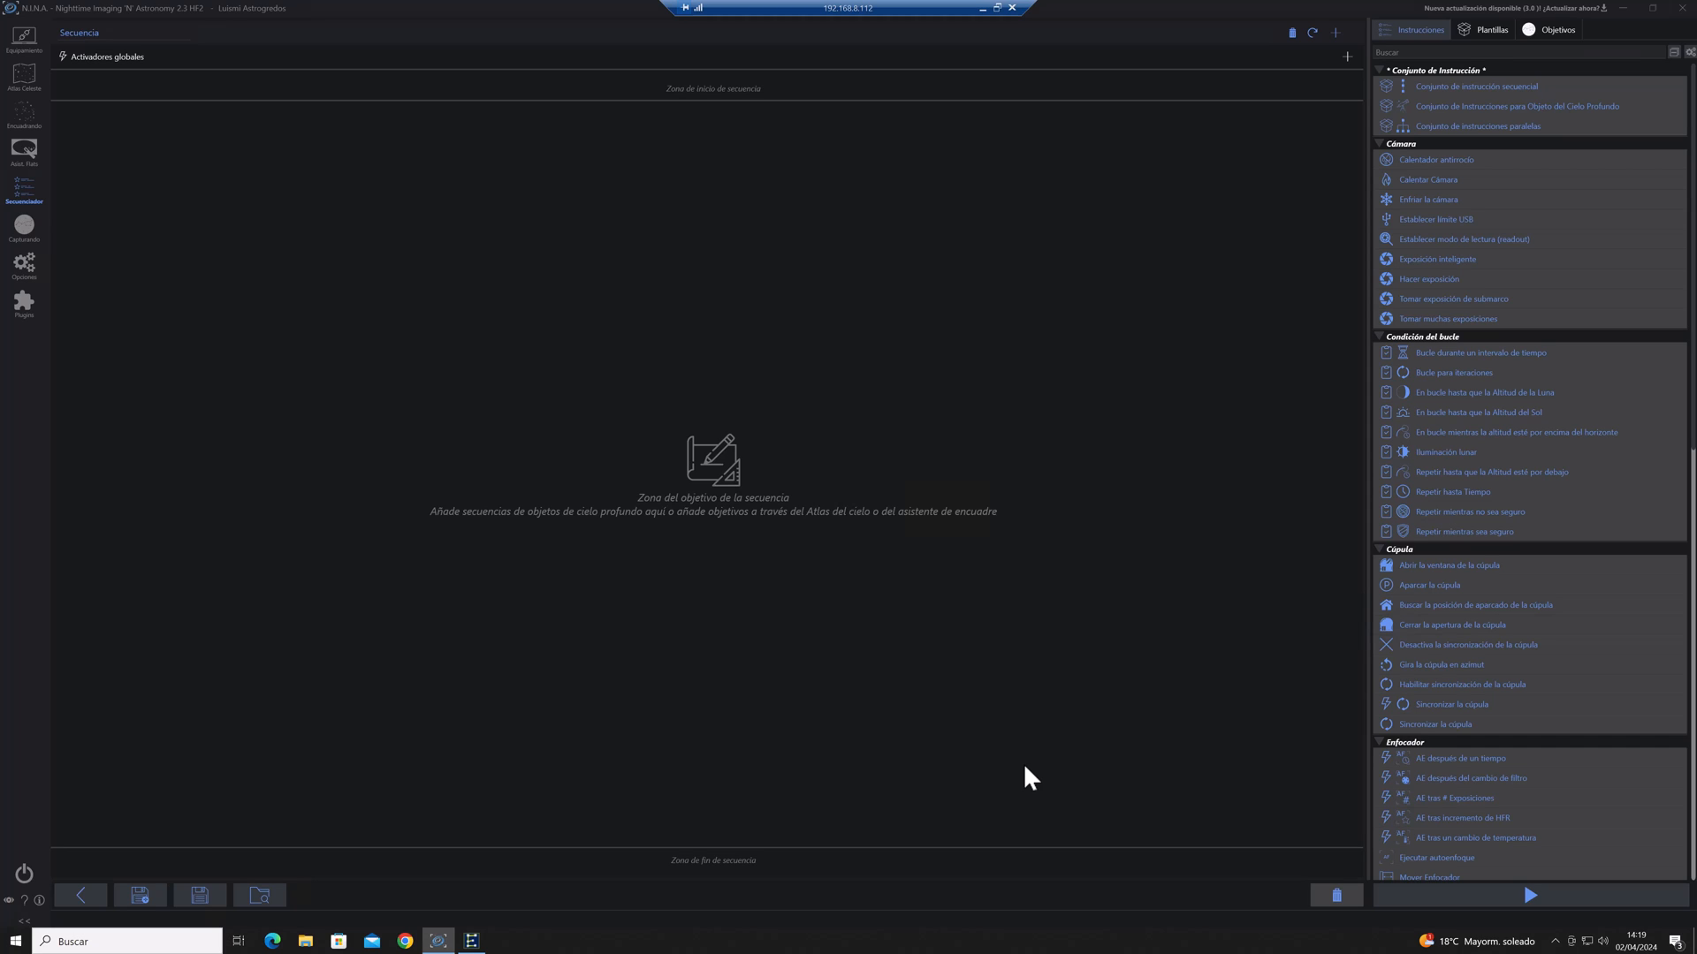
Load the sequence file "Secuencia general INICIO + CAPTURA + APARCADO.json" and look through its instructions
left_click(259, 895)
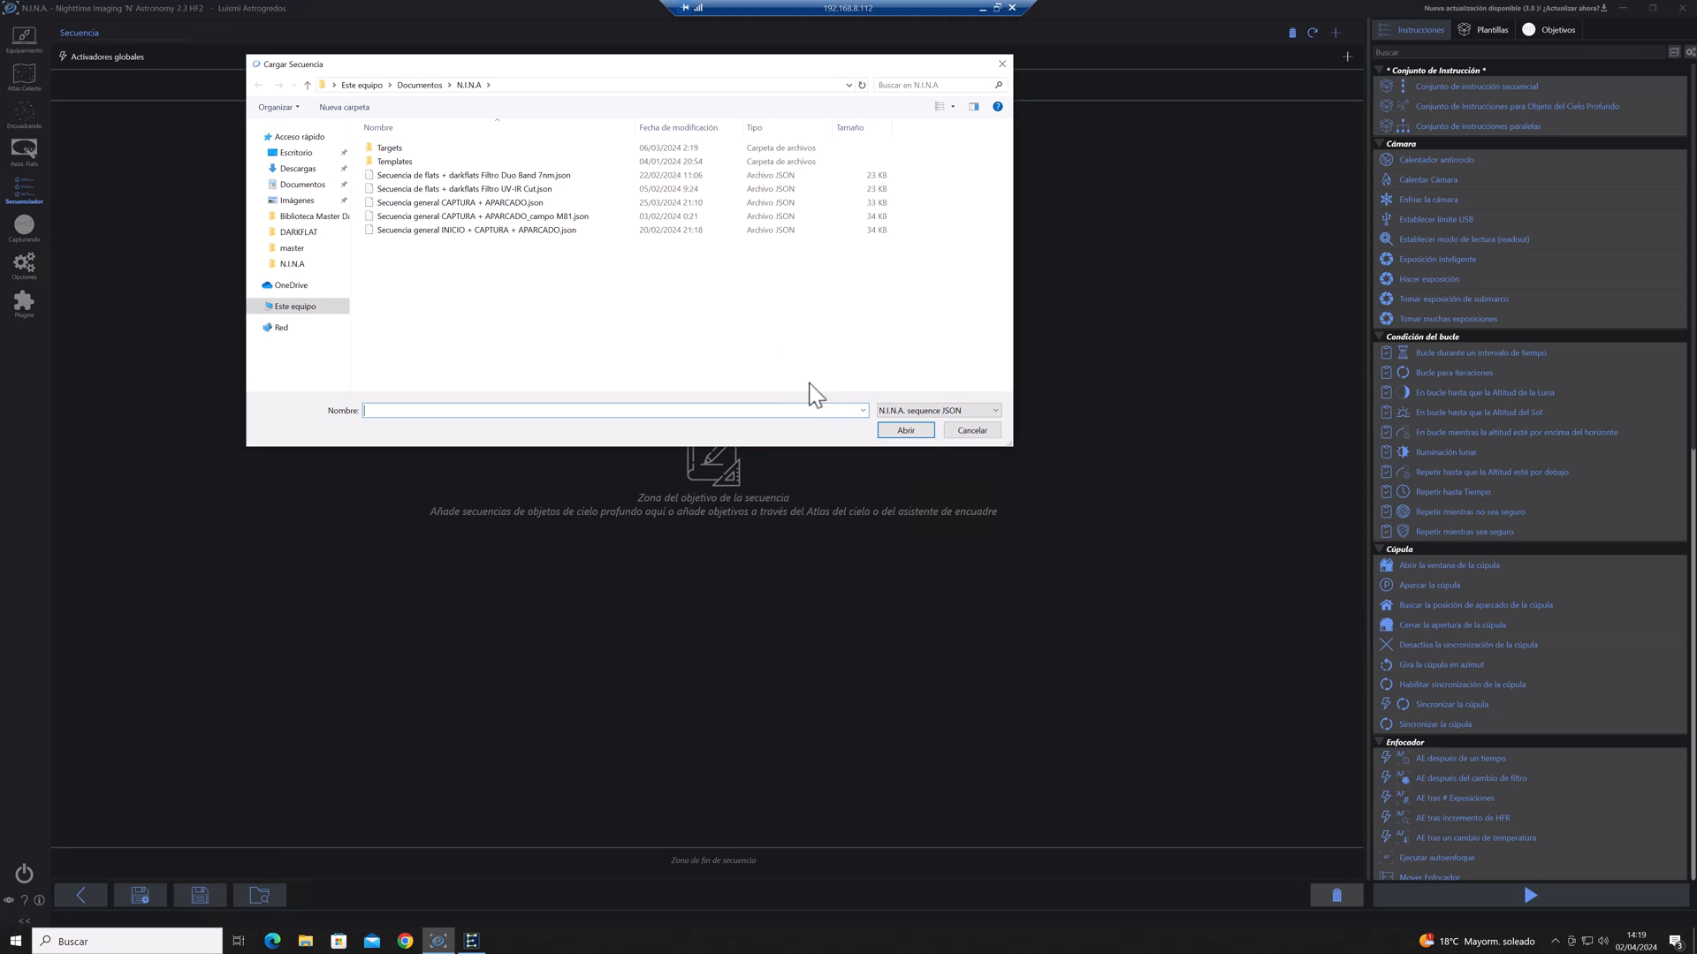
left_click(434, 233)
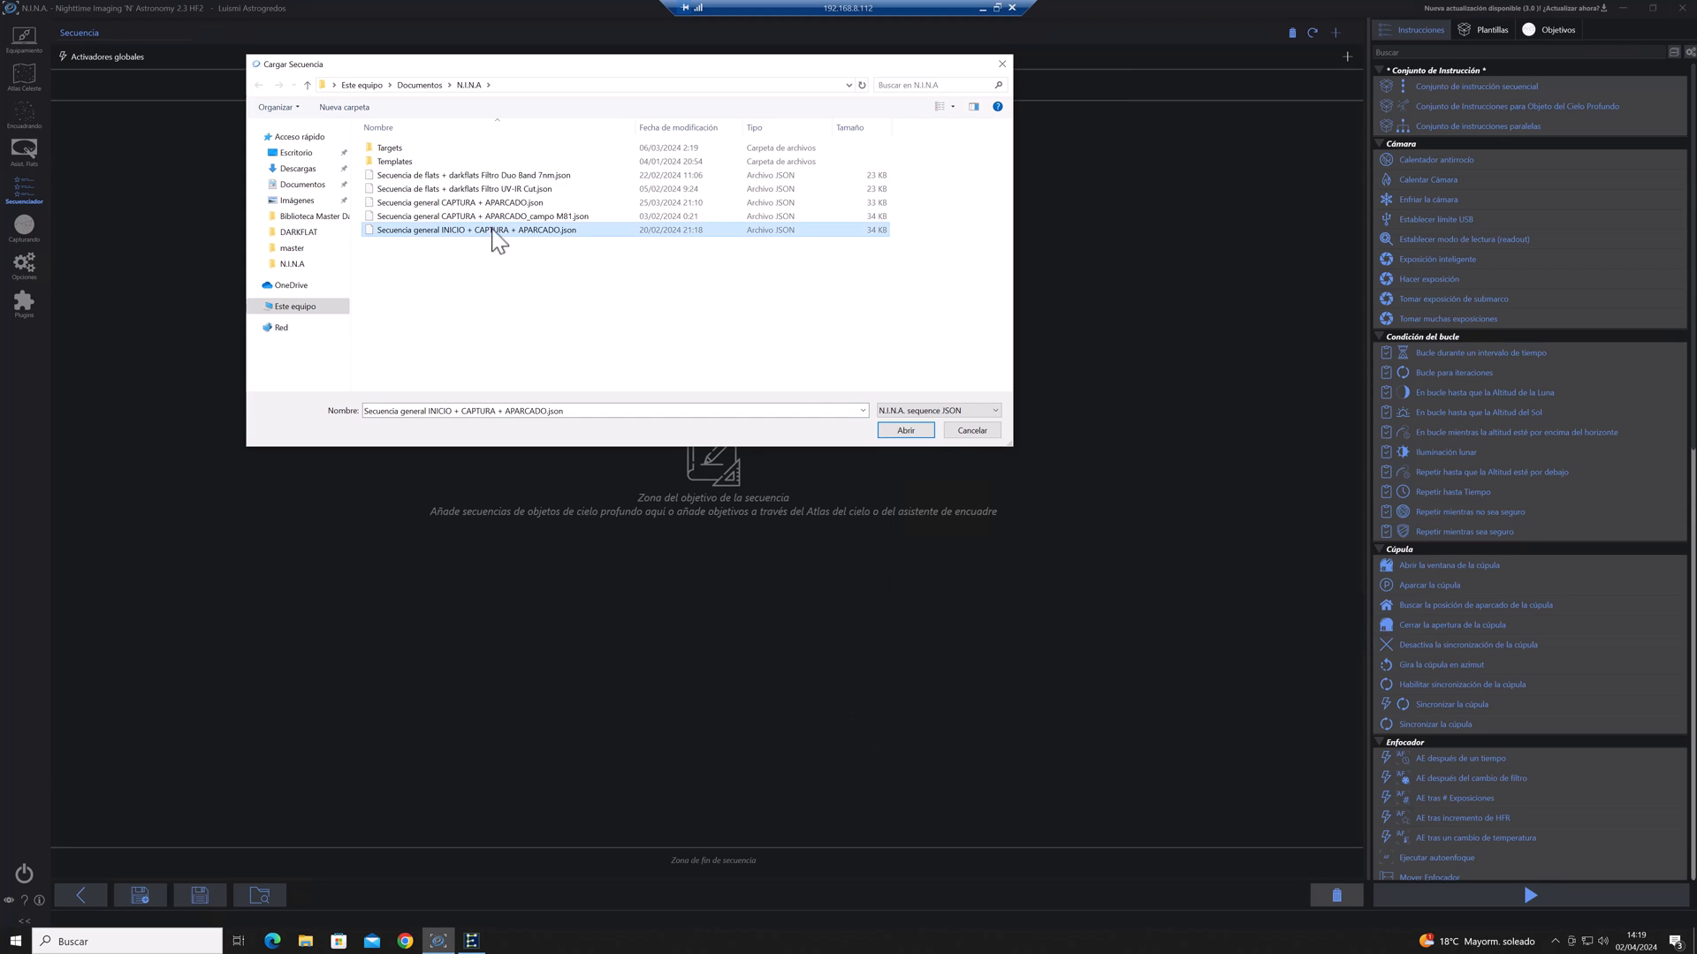
left_click(888, 431)
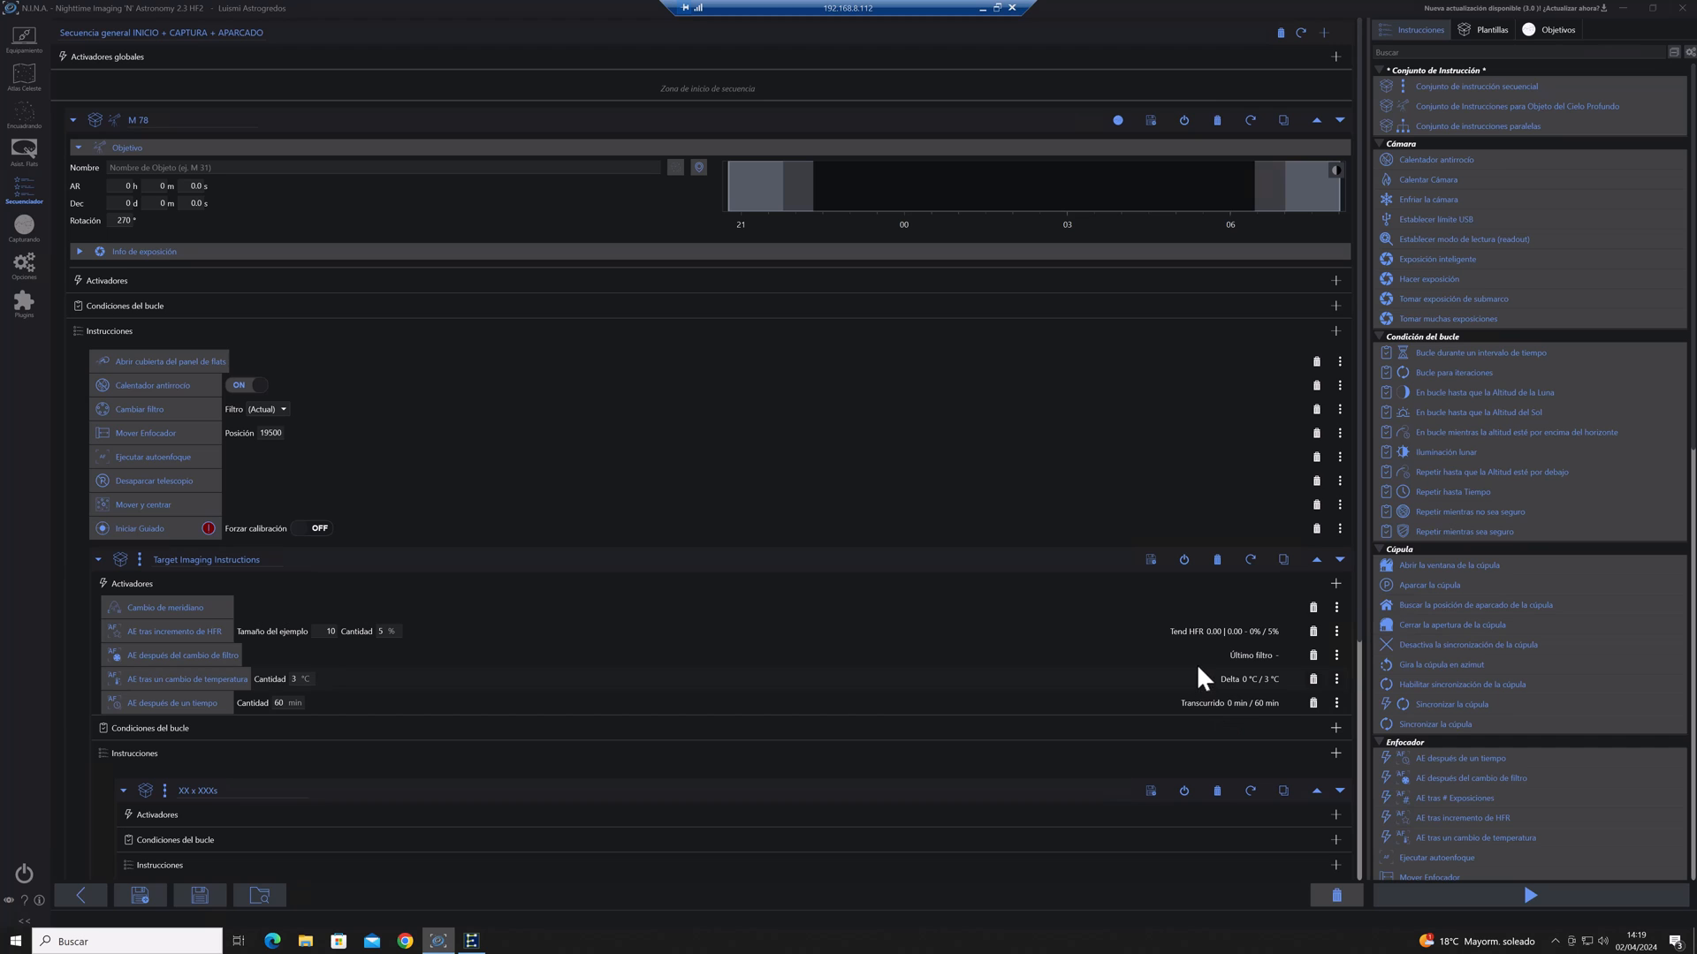
scroll(1195, 660, "down", 5)
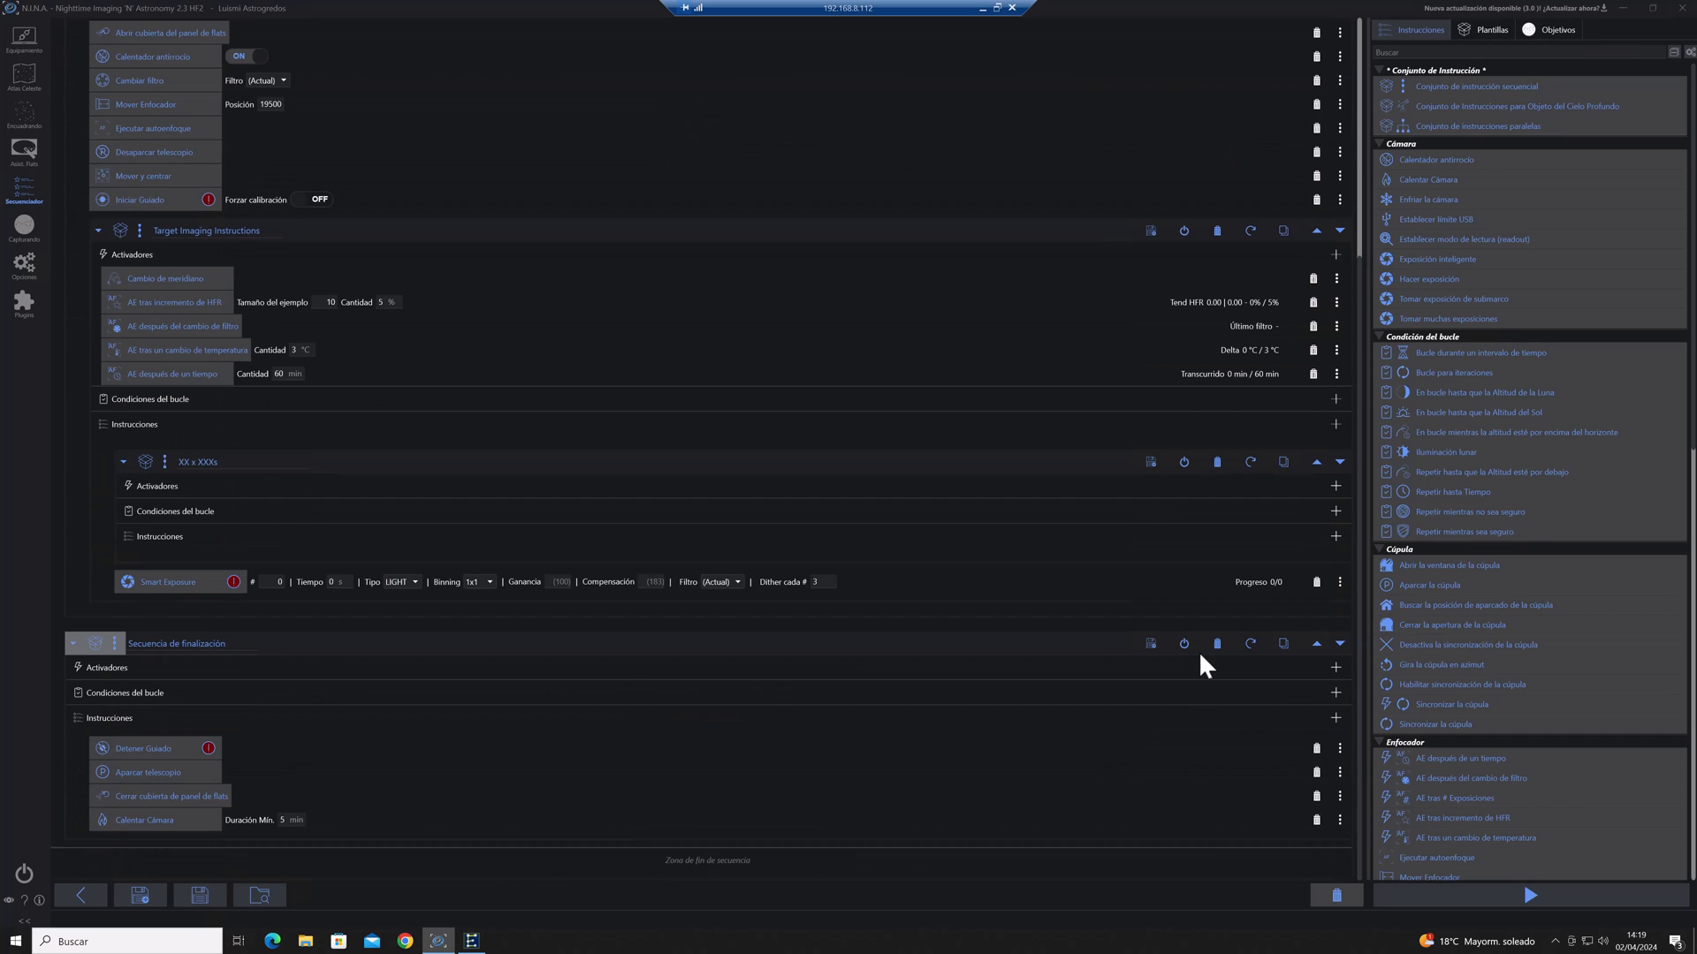
scroll(1206, 679, "up", 3)
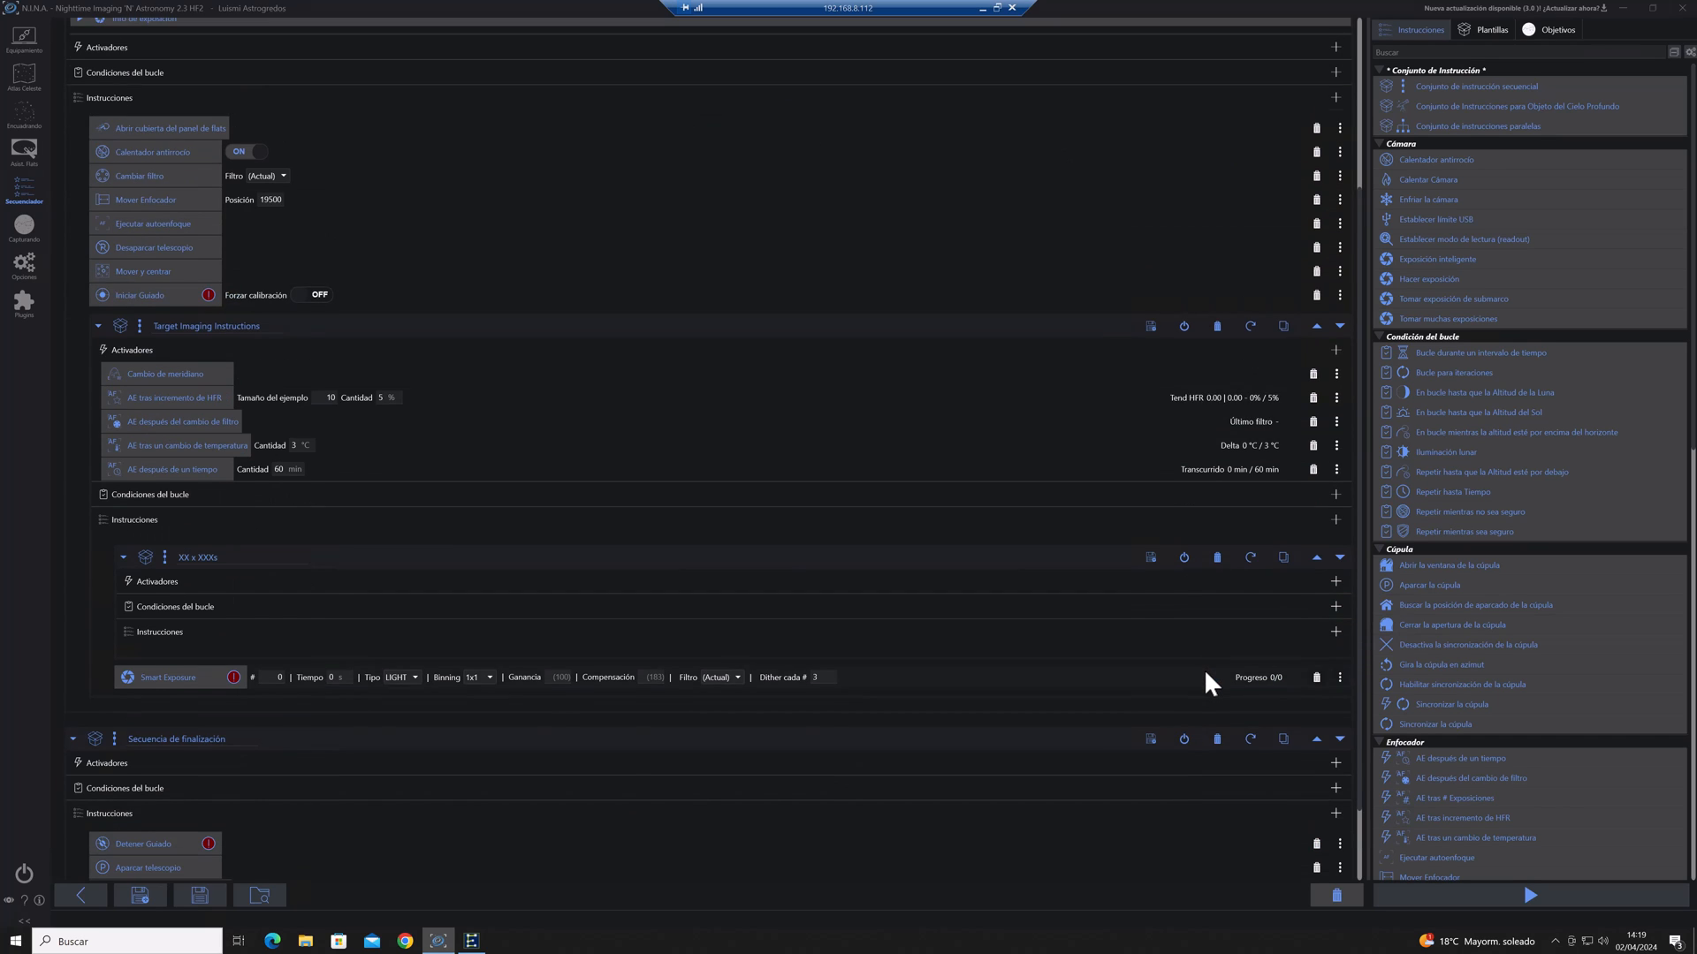
scroll(1206, 677, "up", 2)
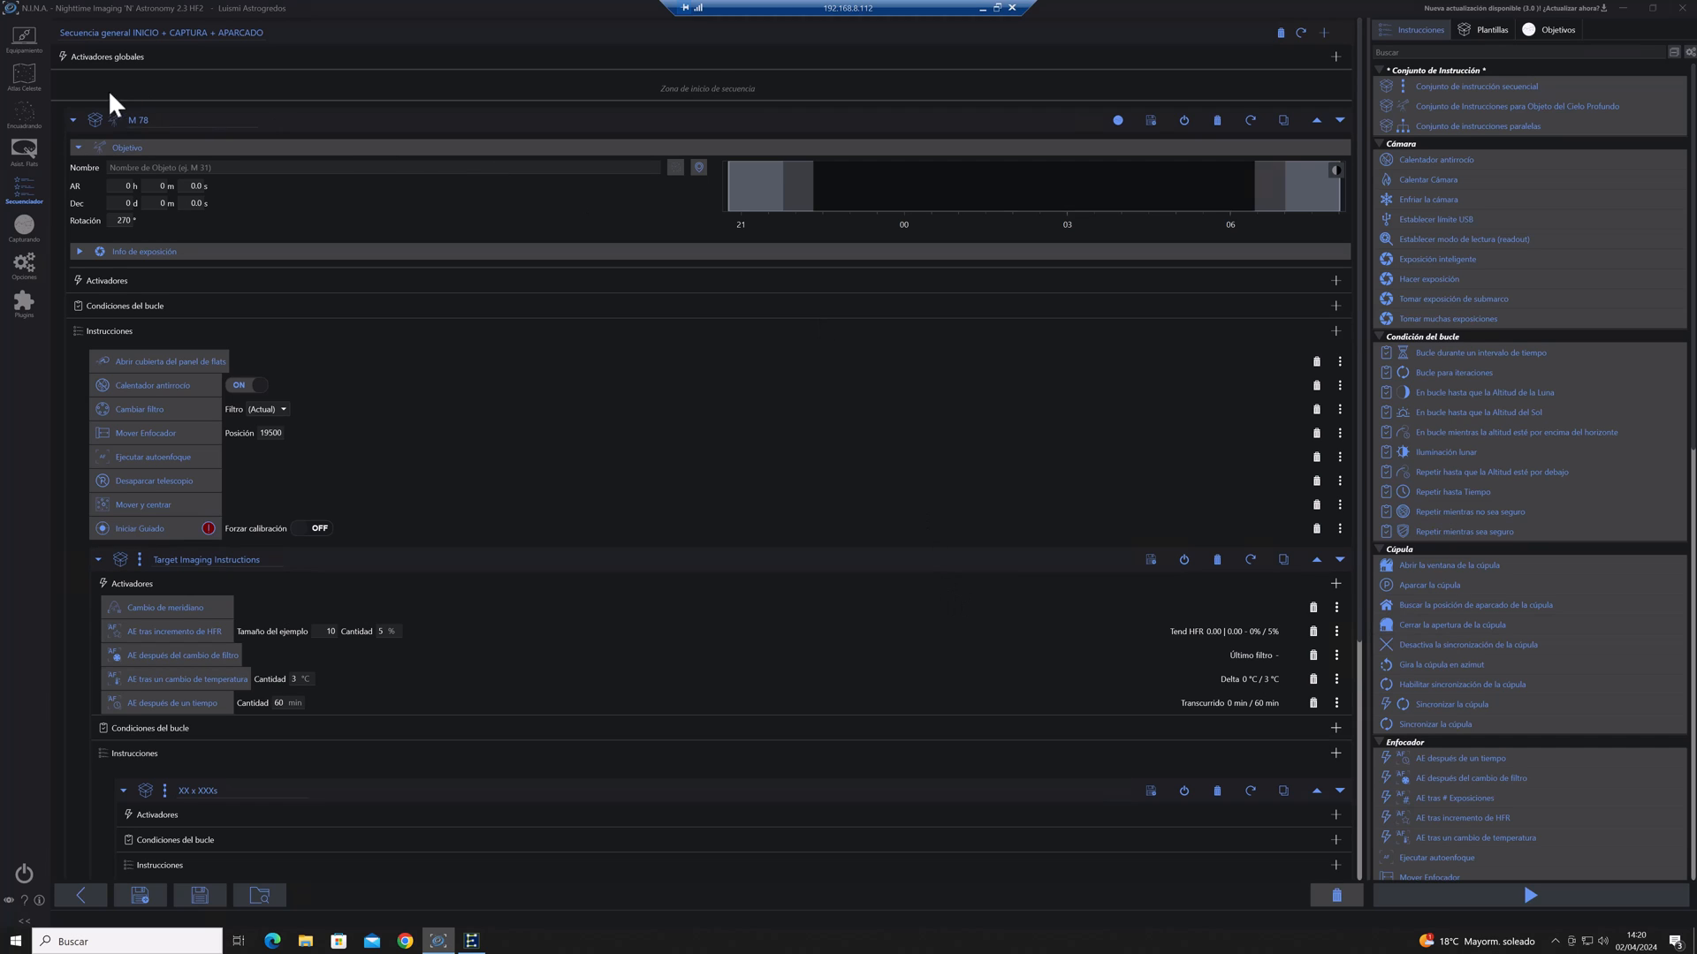
Adjust the framing of M 42 and add it to the target list using "Conjunto de Instrucciones para Objeto del Cielo Profundo"
left_click(19, 114)
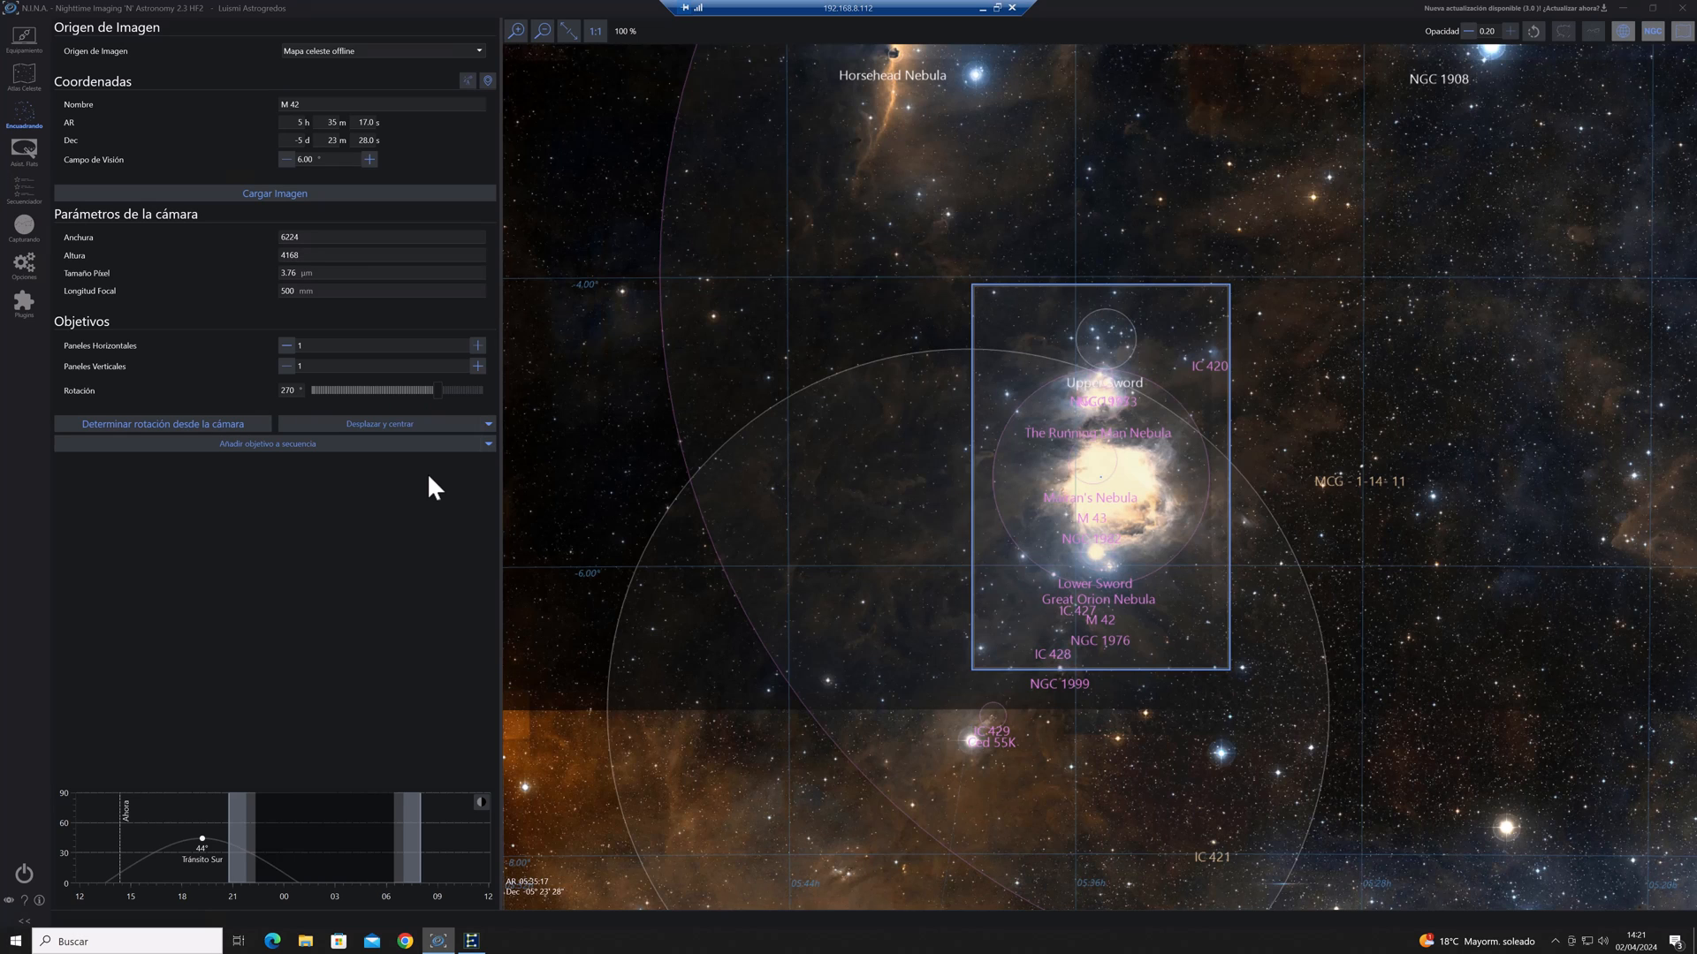
left_click_drag(1076, 498, 1092, 505)
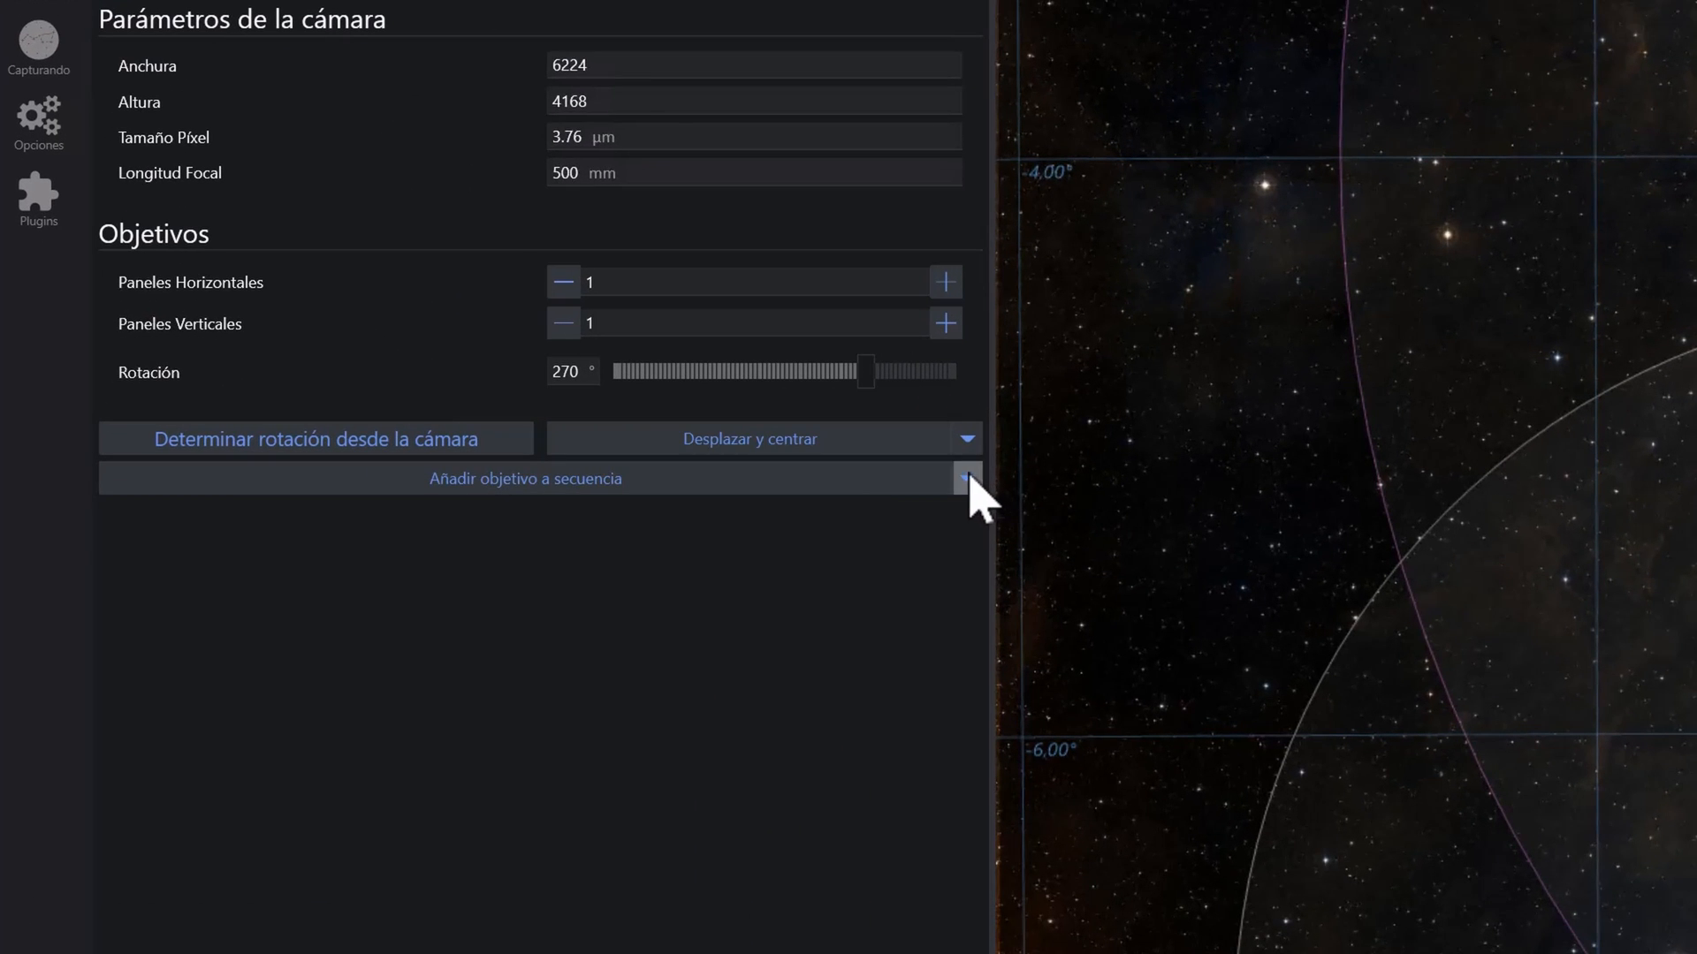
left_click(967, 479)
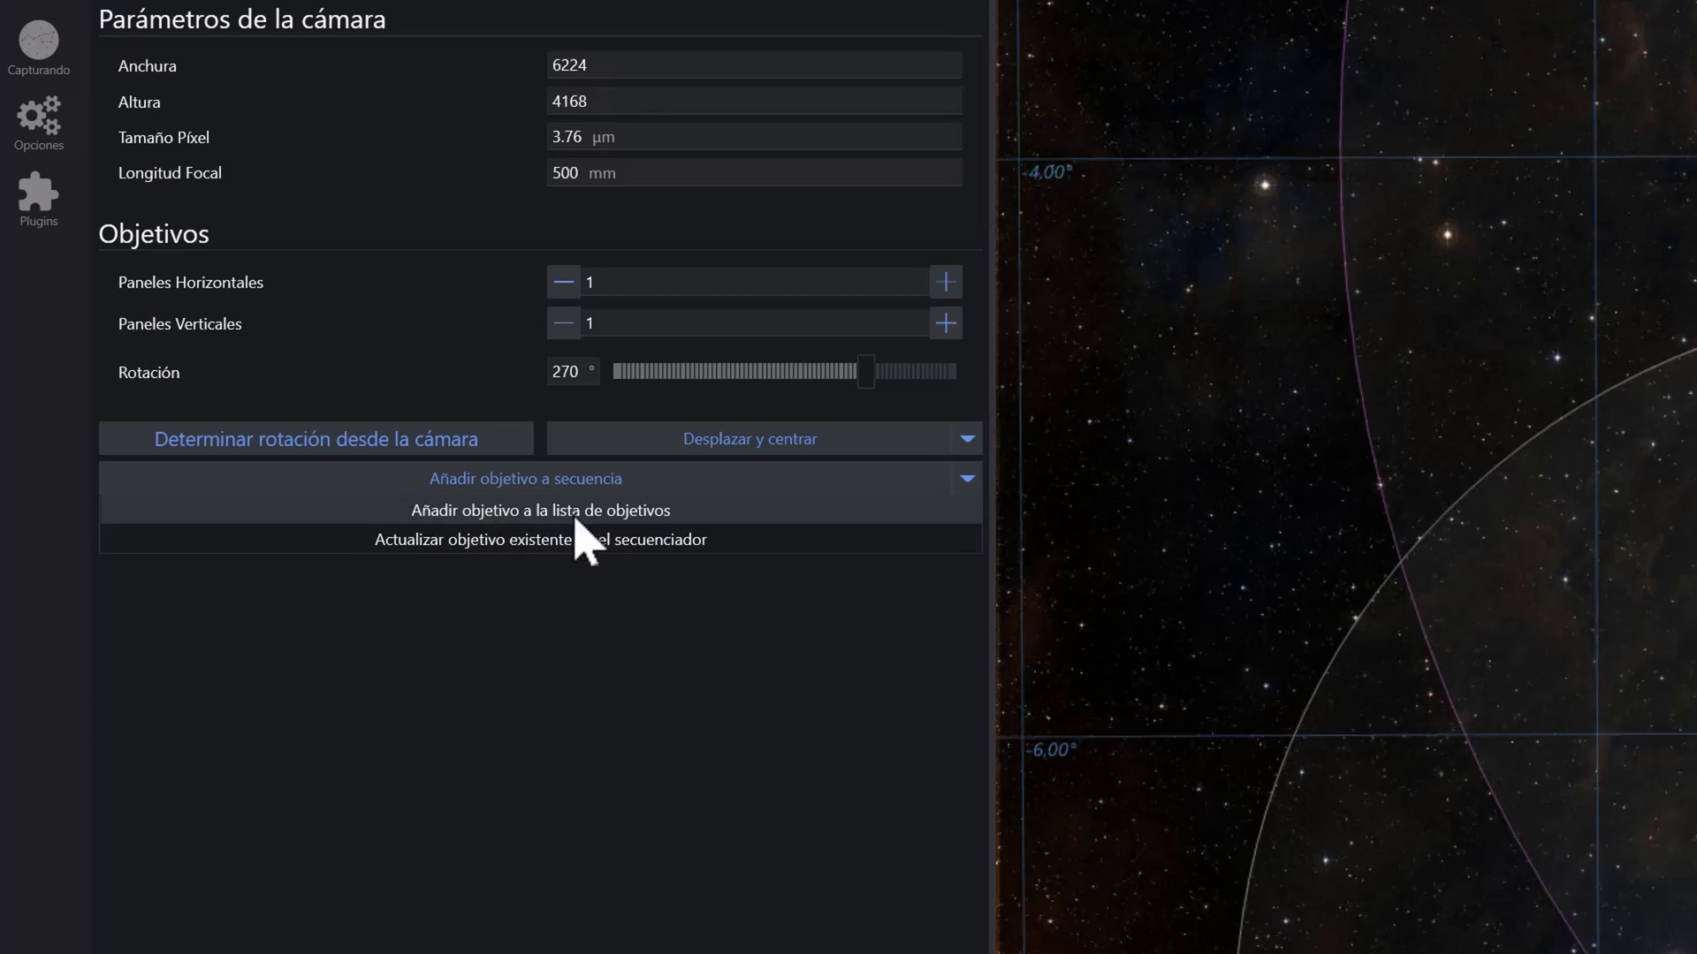
mouse_move(537, 517)
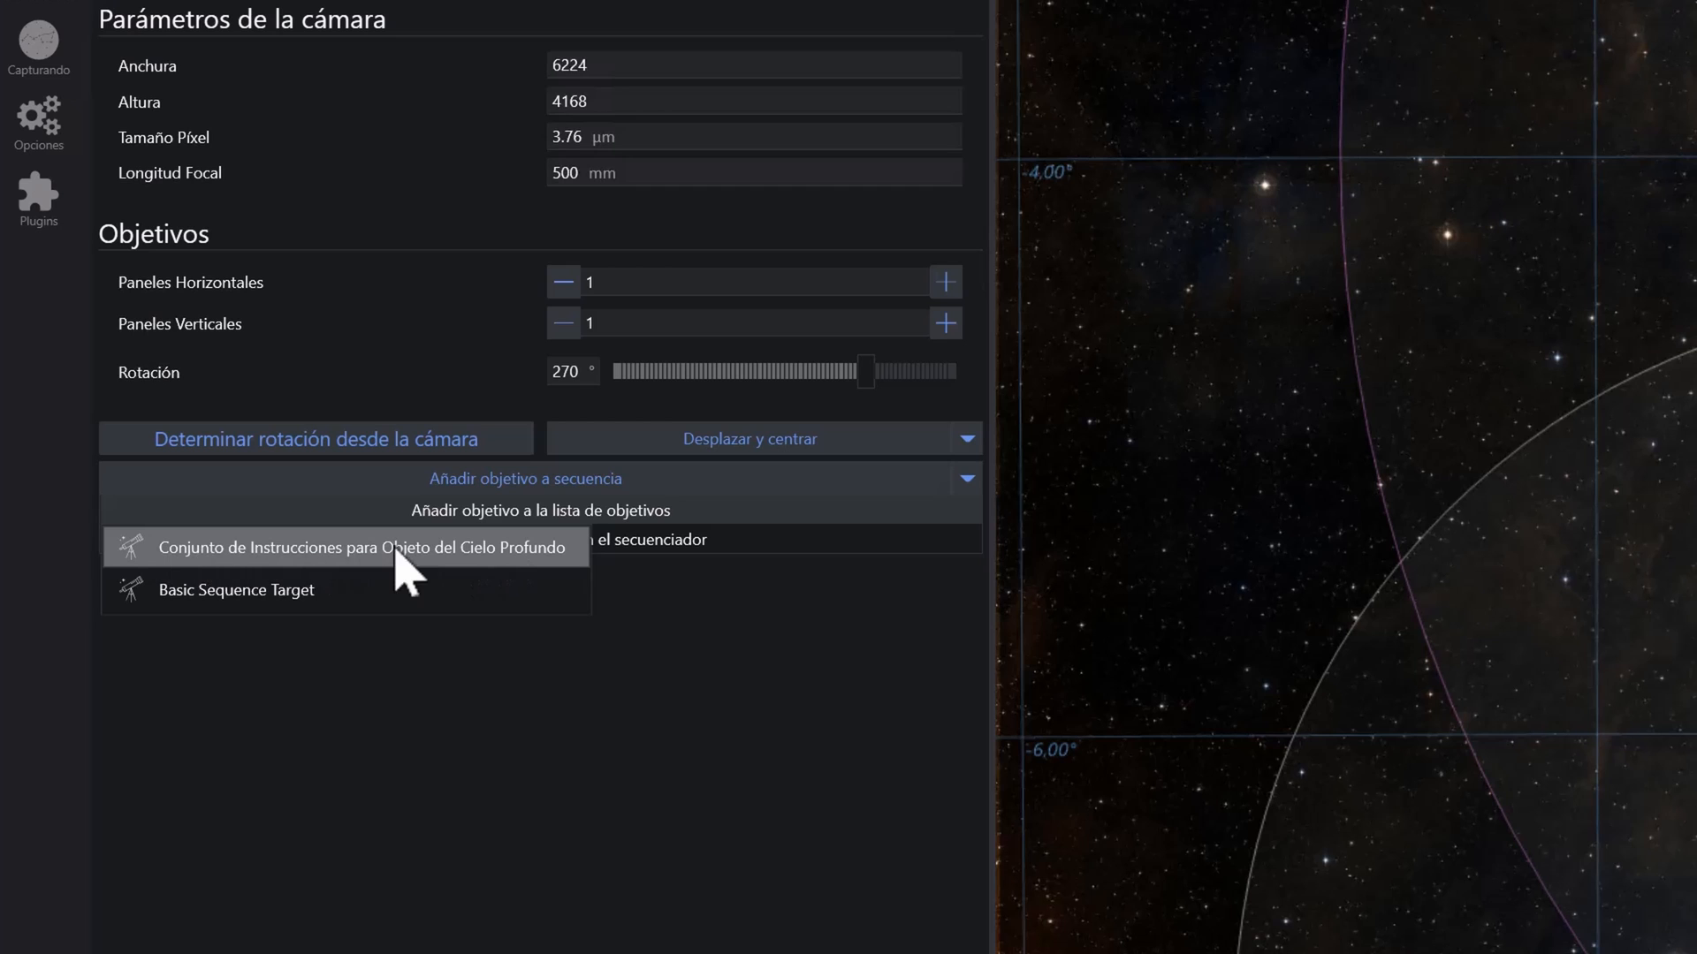
left_click(442, 555)
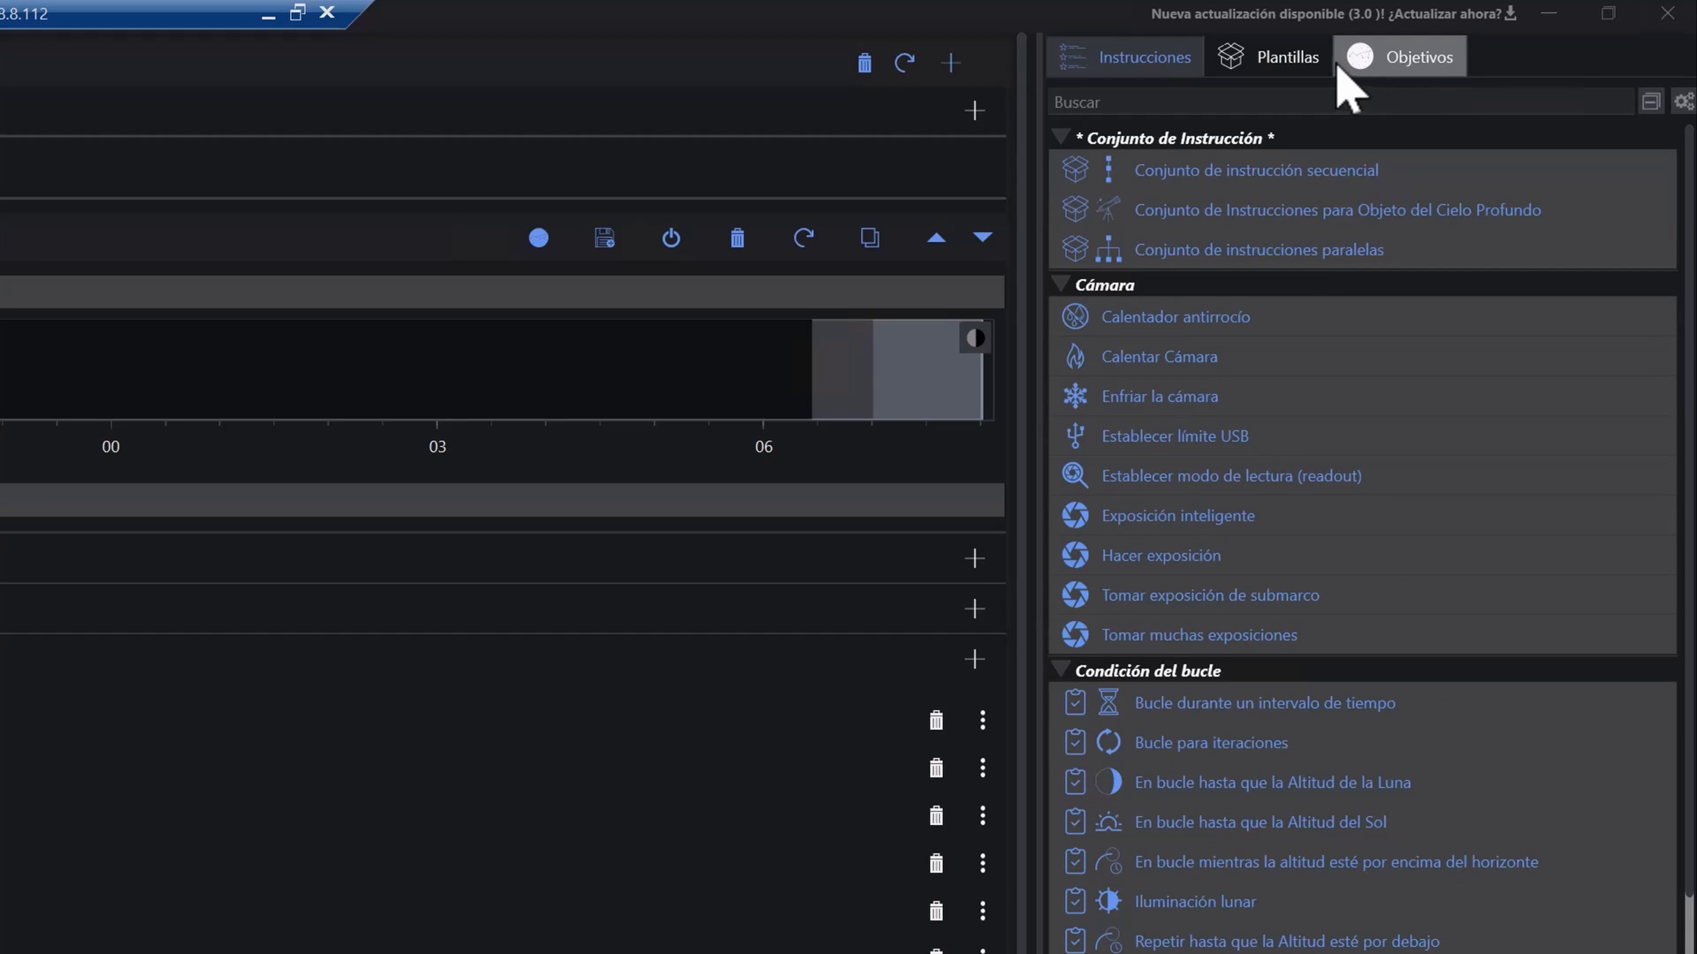
Apply the saved M 42 target to the deep-sky object block of the loaded sequence
left_click(1421, 63)
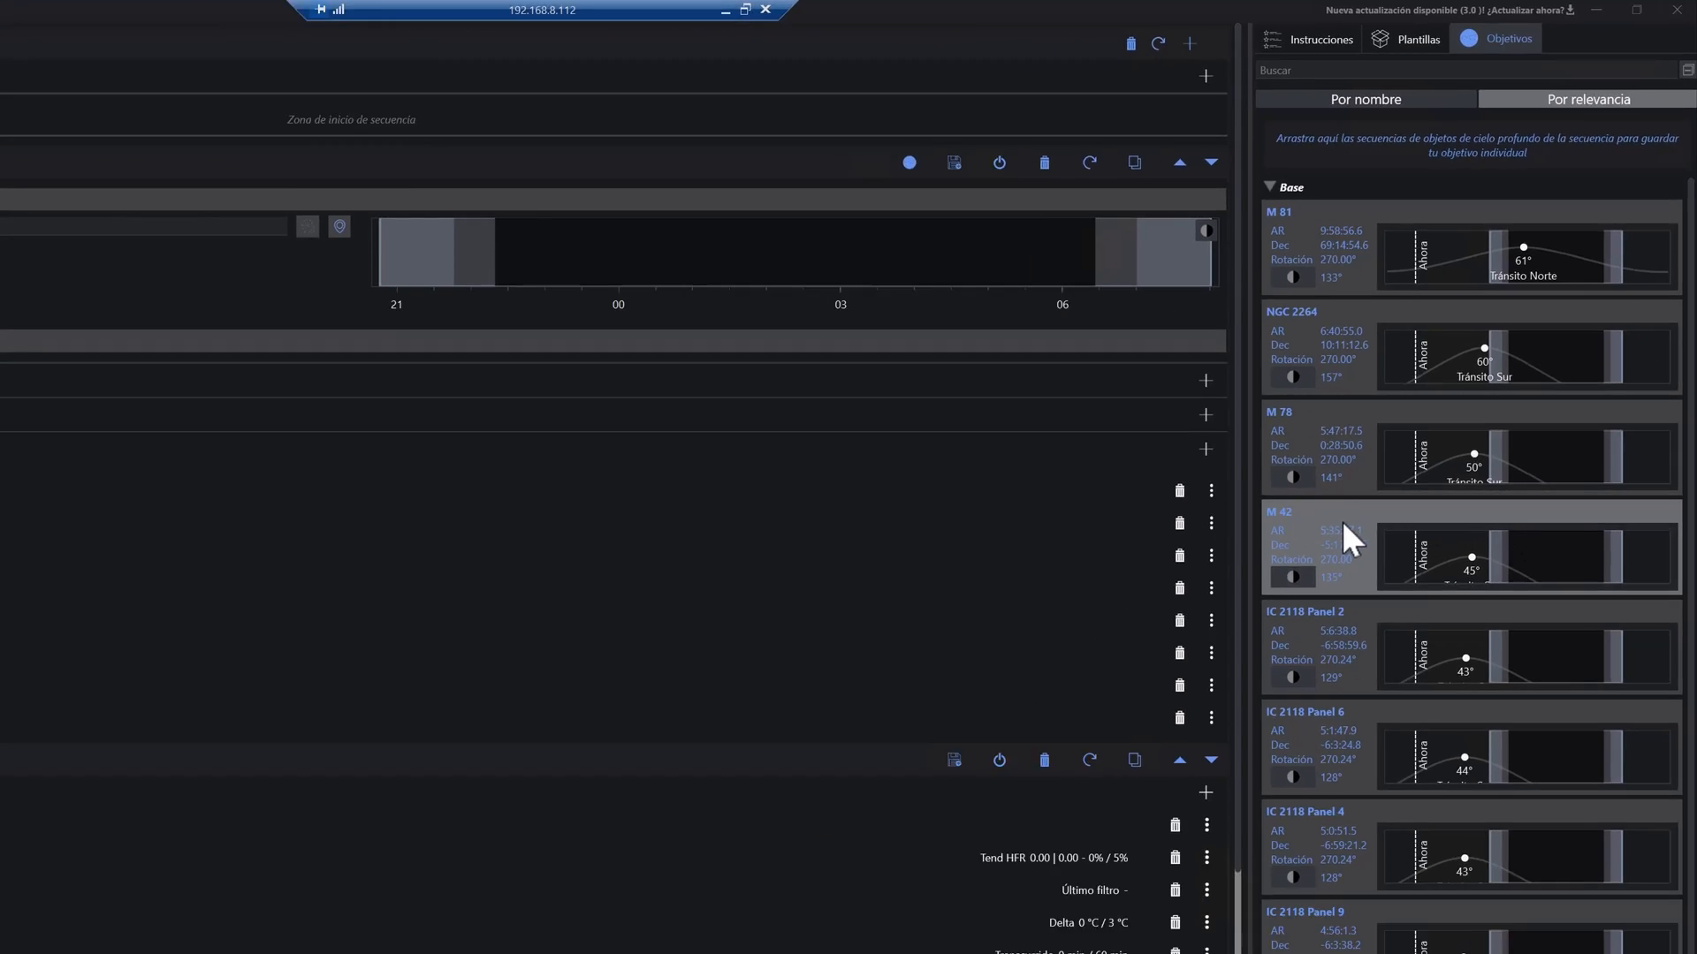
left_click_drag(1174, 766, 730, 701)
left_click_drag(1213, 352, 343, 180)
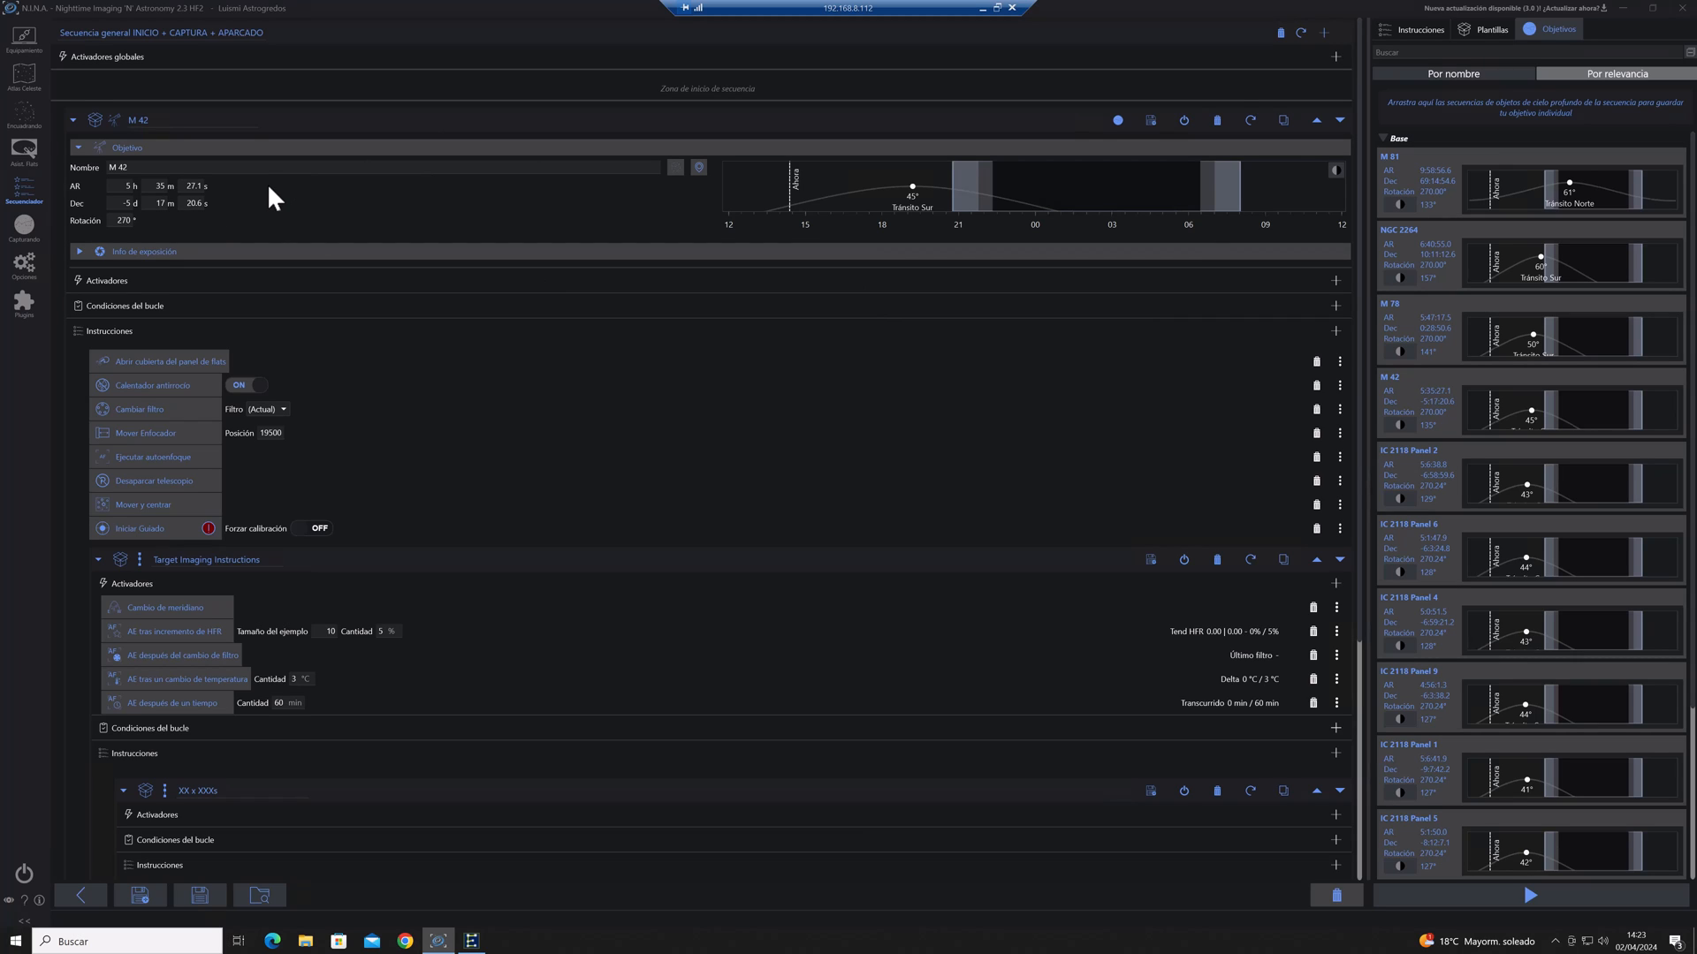
Rename the "XX x XXXs" instruction set to "20 x 300s" and set its Smart Exposure to 20 exposures of 300 s
scroll(645, 511, "down", 5)
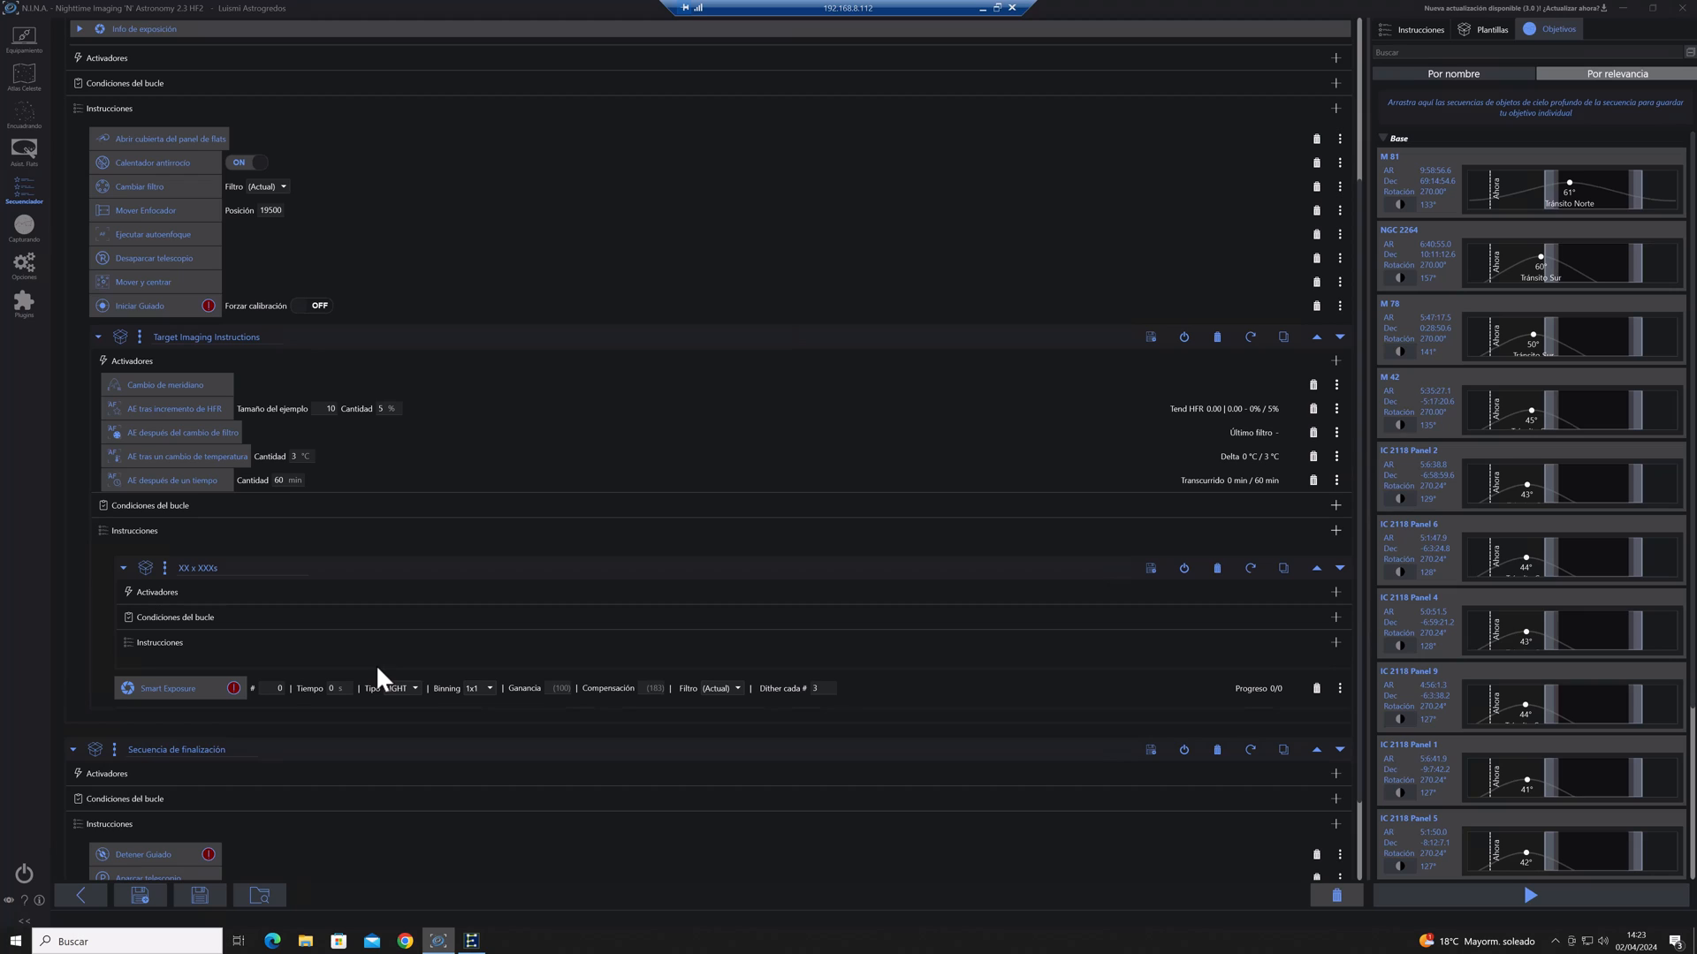
left_click(188, 568)
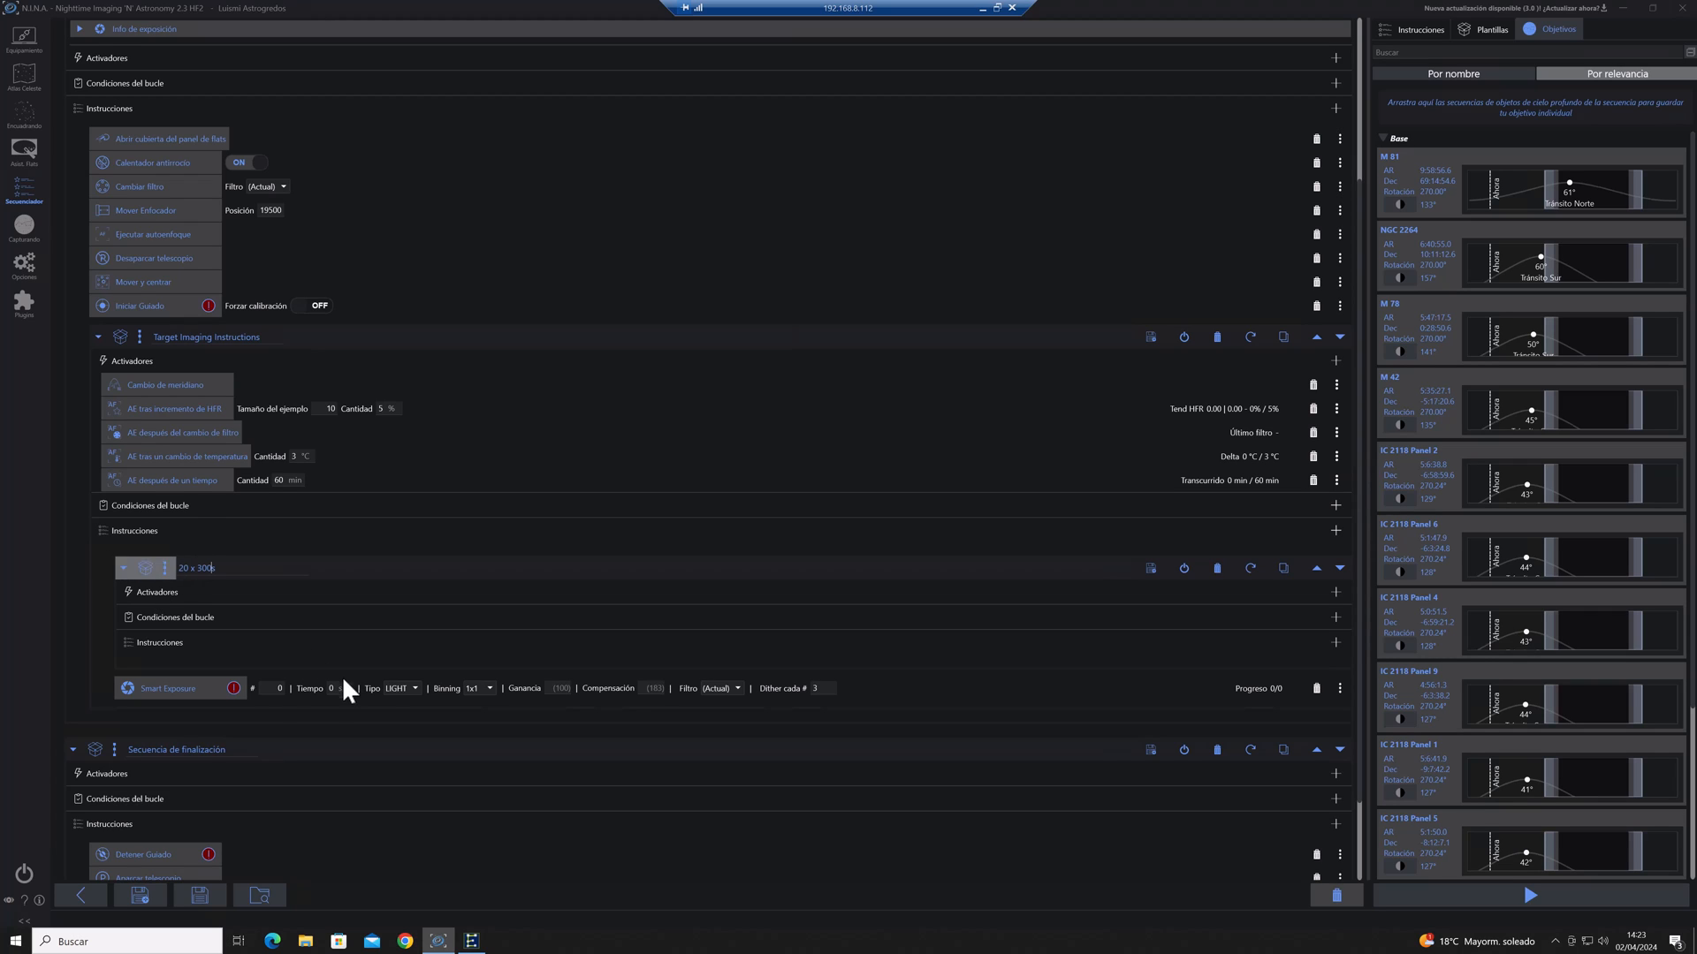
left_click(270, 686)
left_click(328, 691)
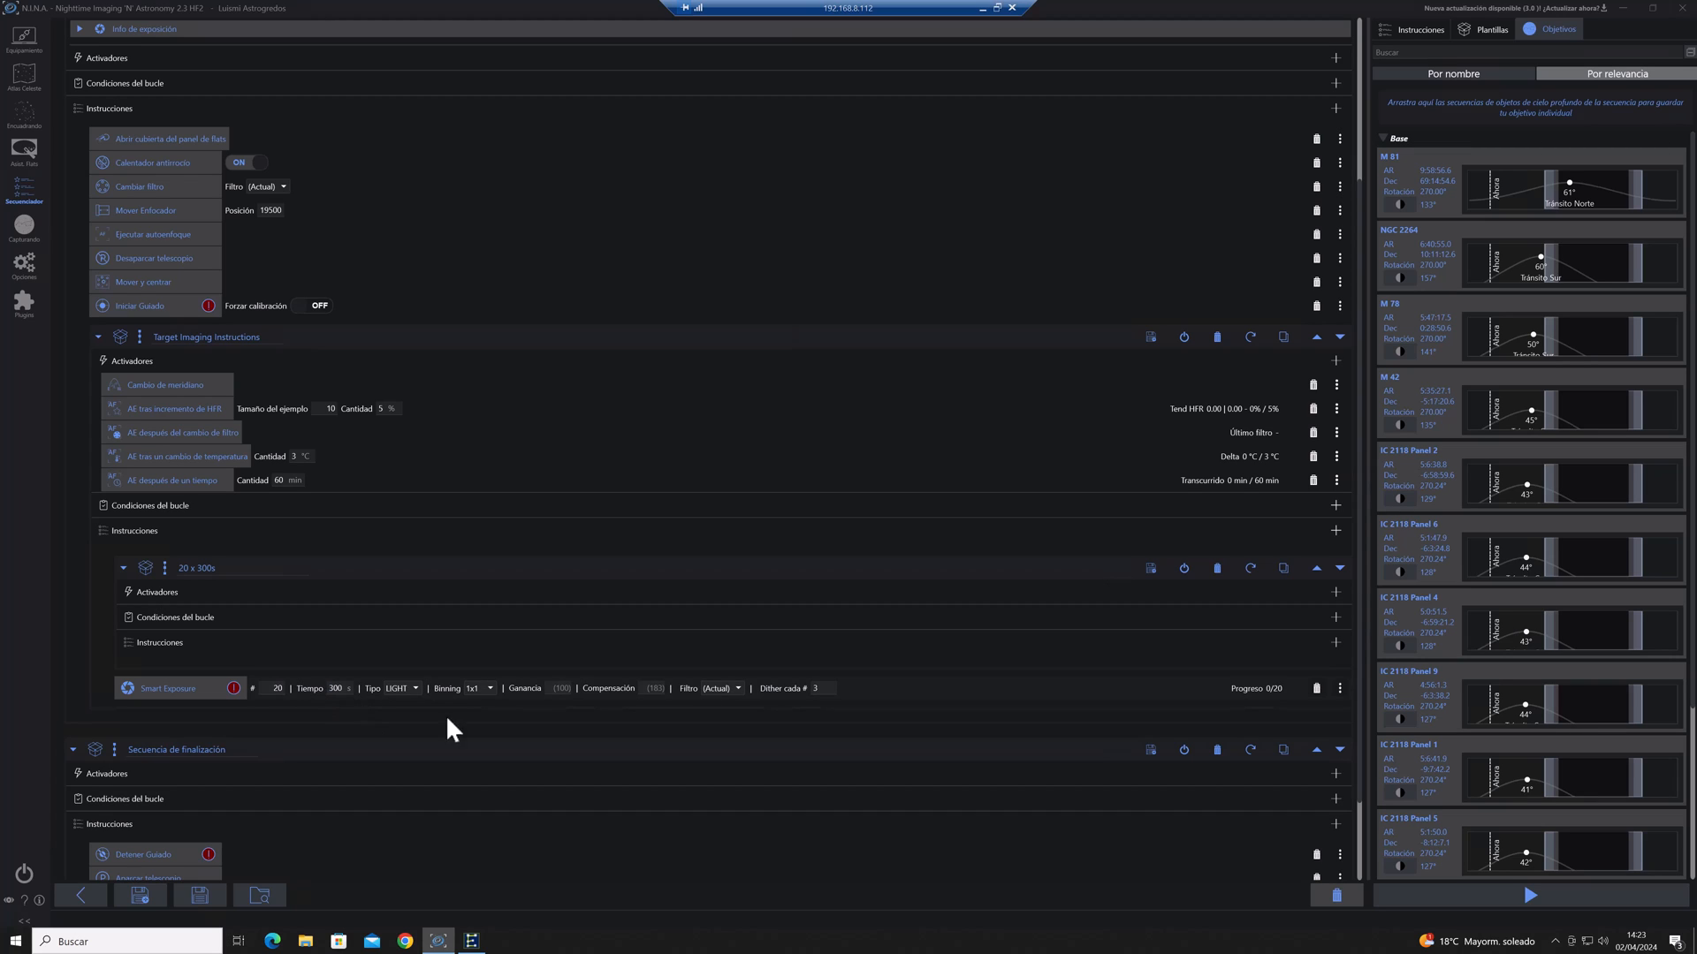
Set the Smart Exposure's filter to UV IR Cut and add a duplicate of it using the Duo Band 7nm filter
left_click(724, 688)
left_click(729, 716)
left_click(1338, 690)
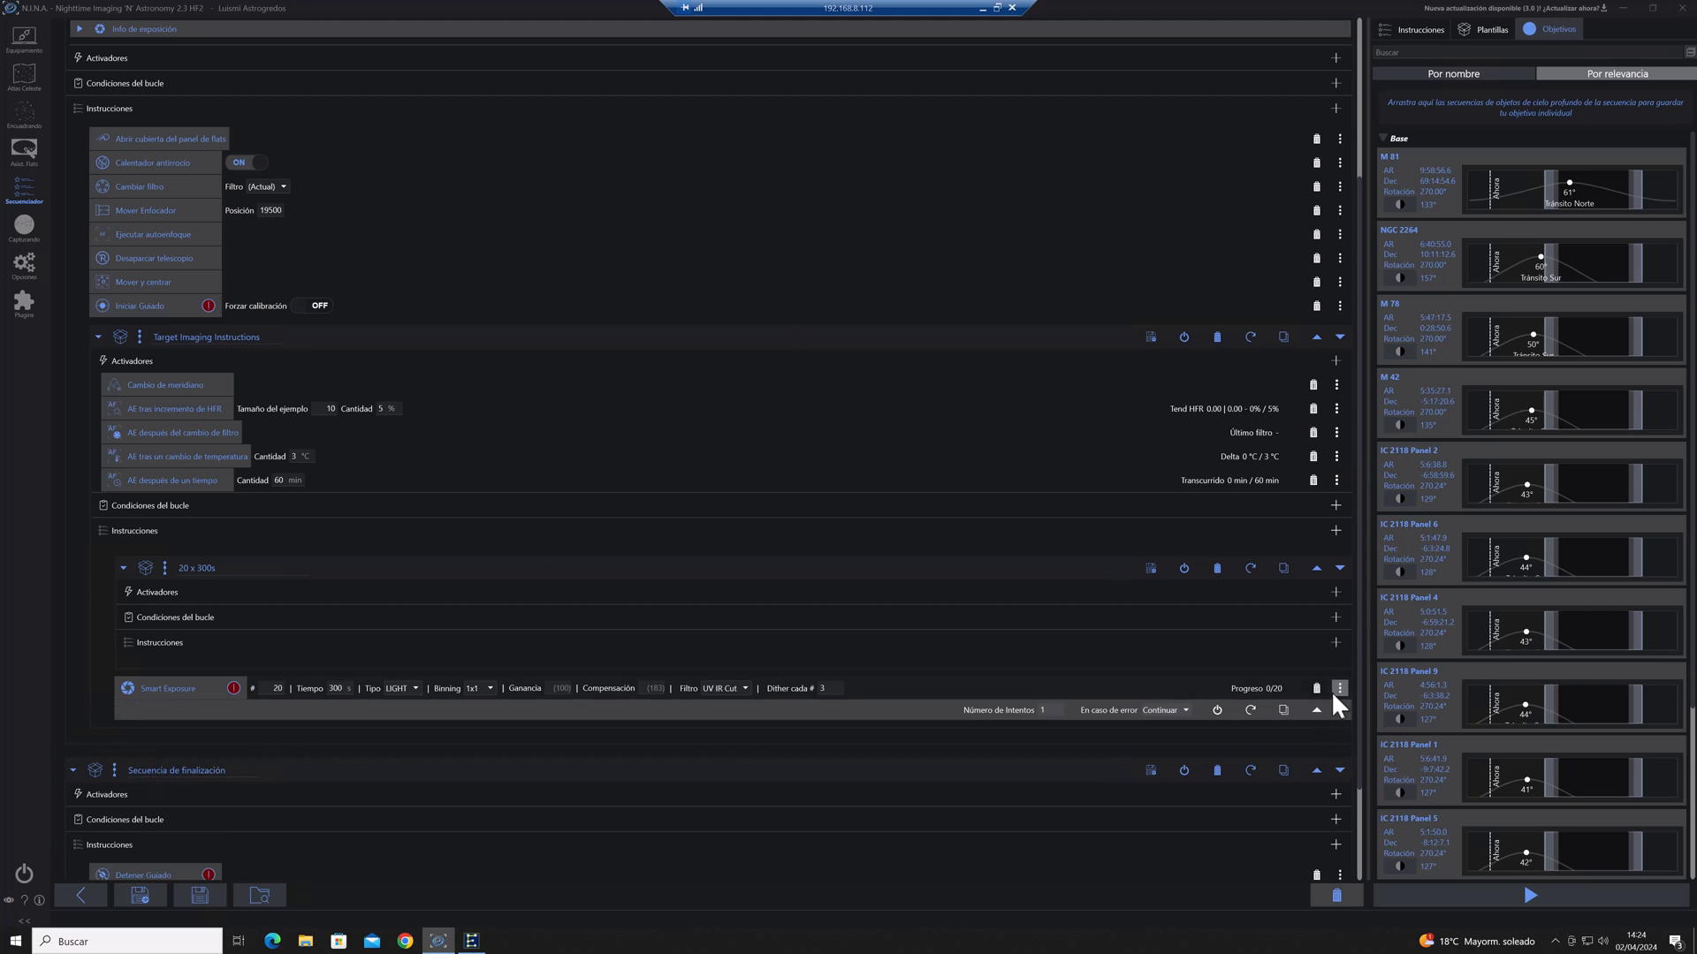
left_click(1282, 710)
left_click(735, 711)
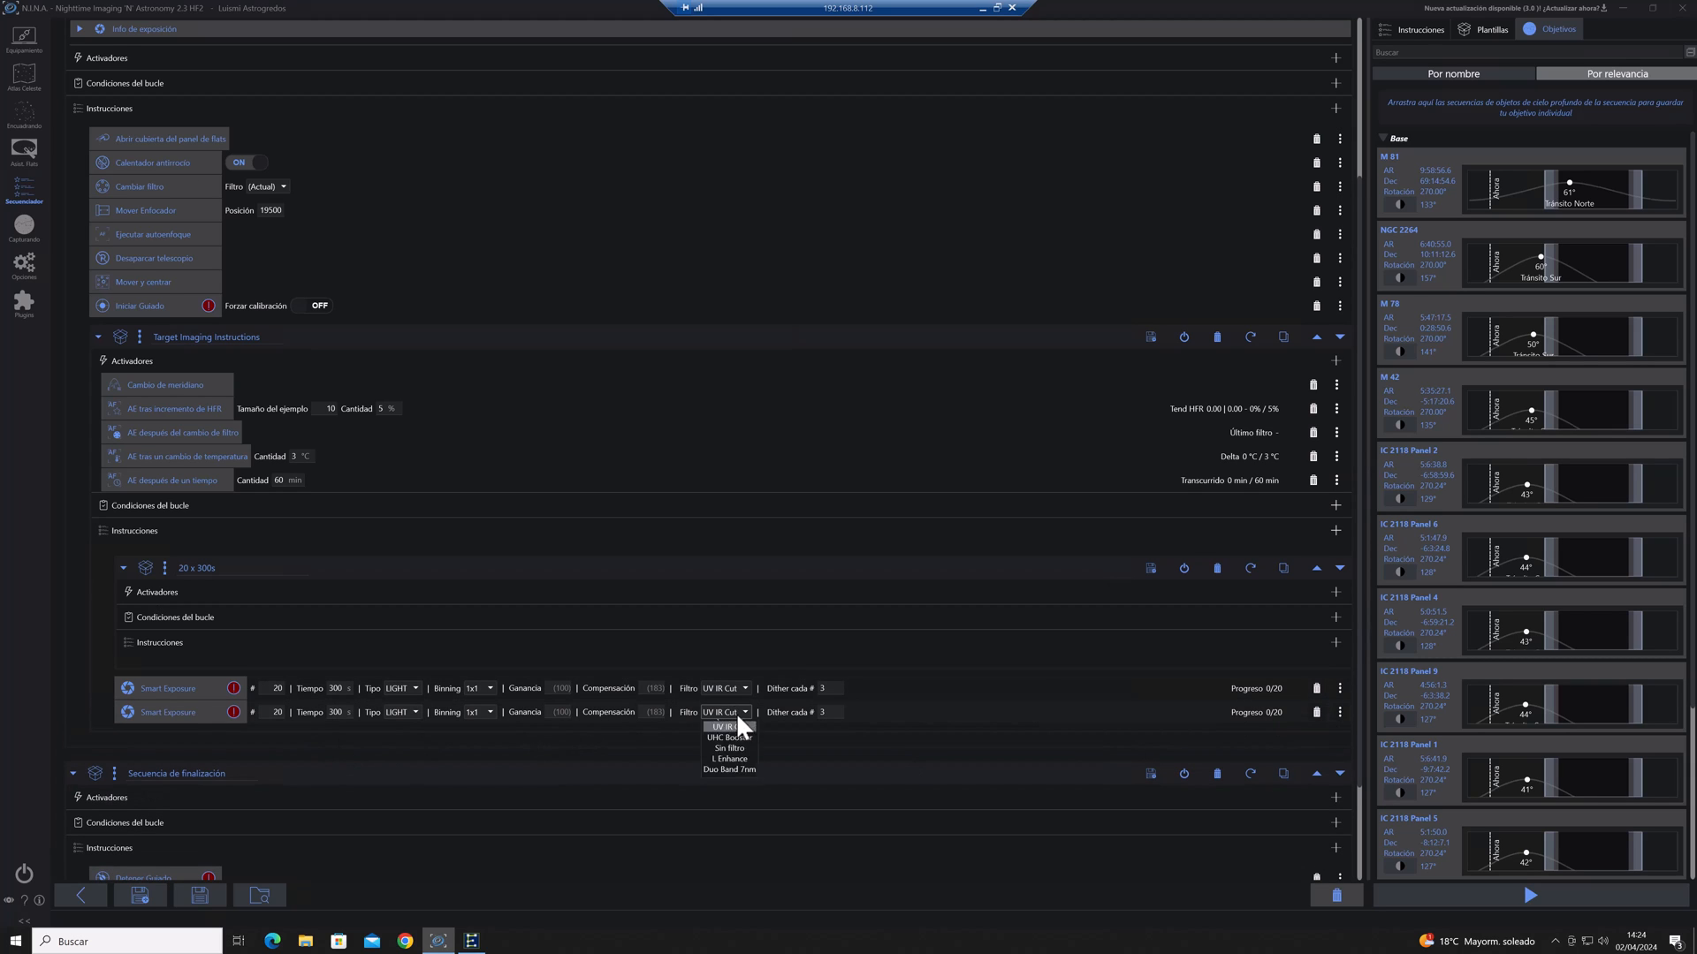
left_click(730, 782)
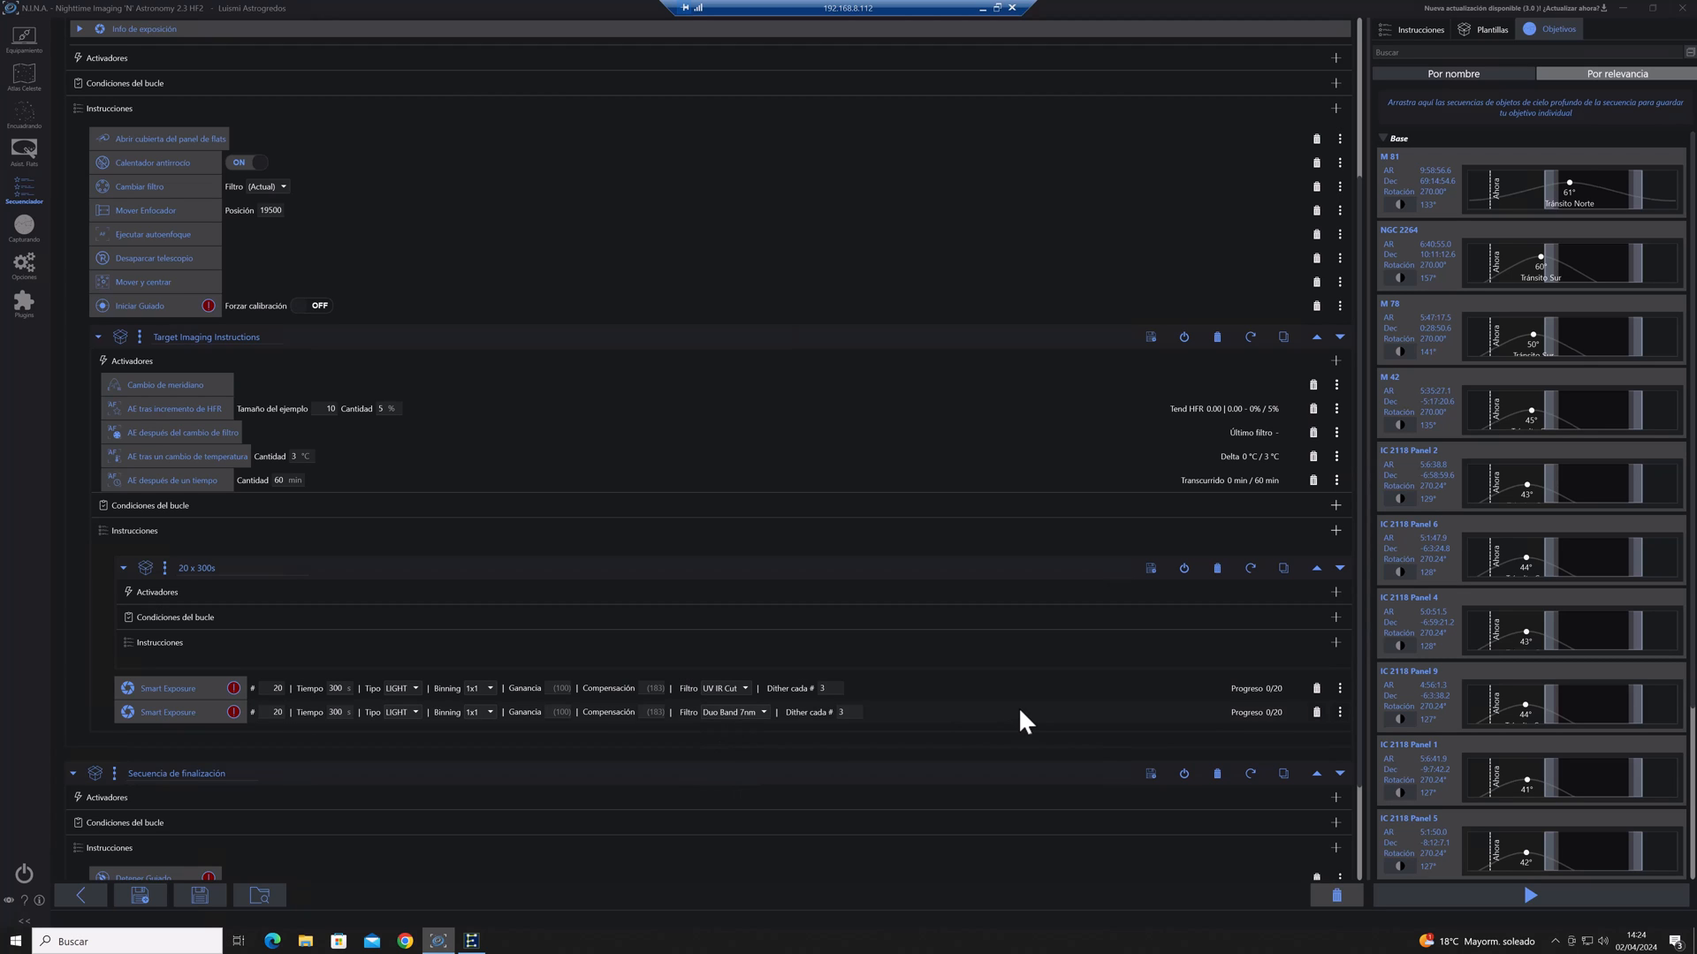
Set the "Cambiar filtro" instruction in the M 42 block to the UV IR Cut filter
scroll(1027, 703, "up", 5)
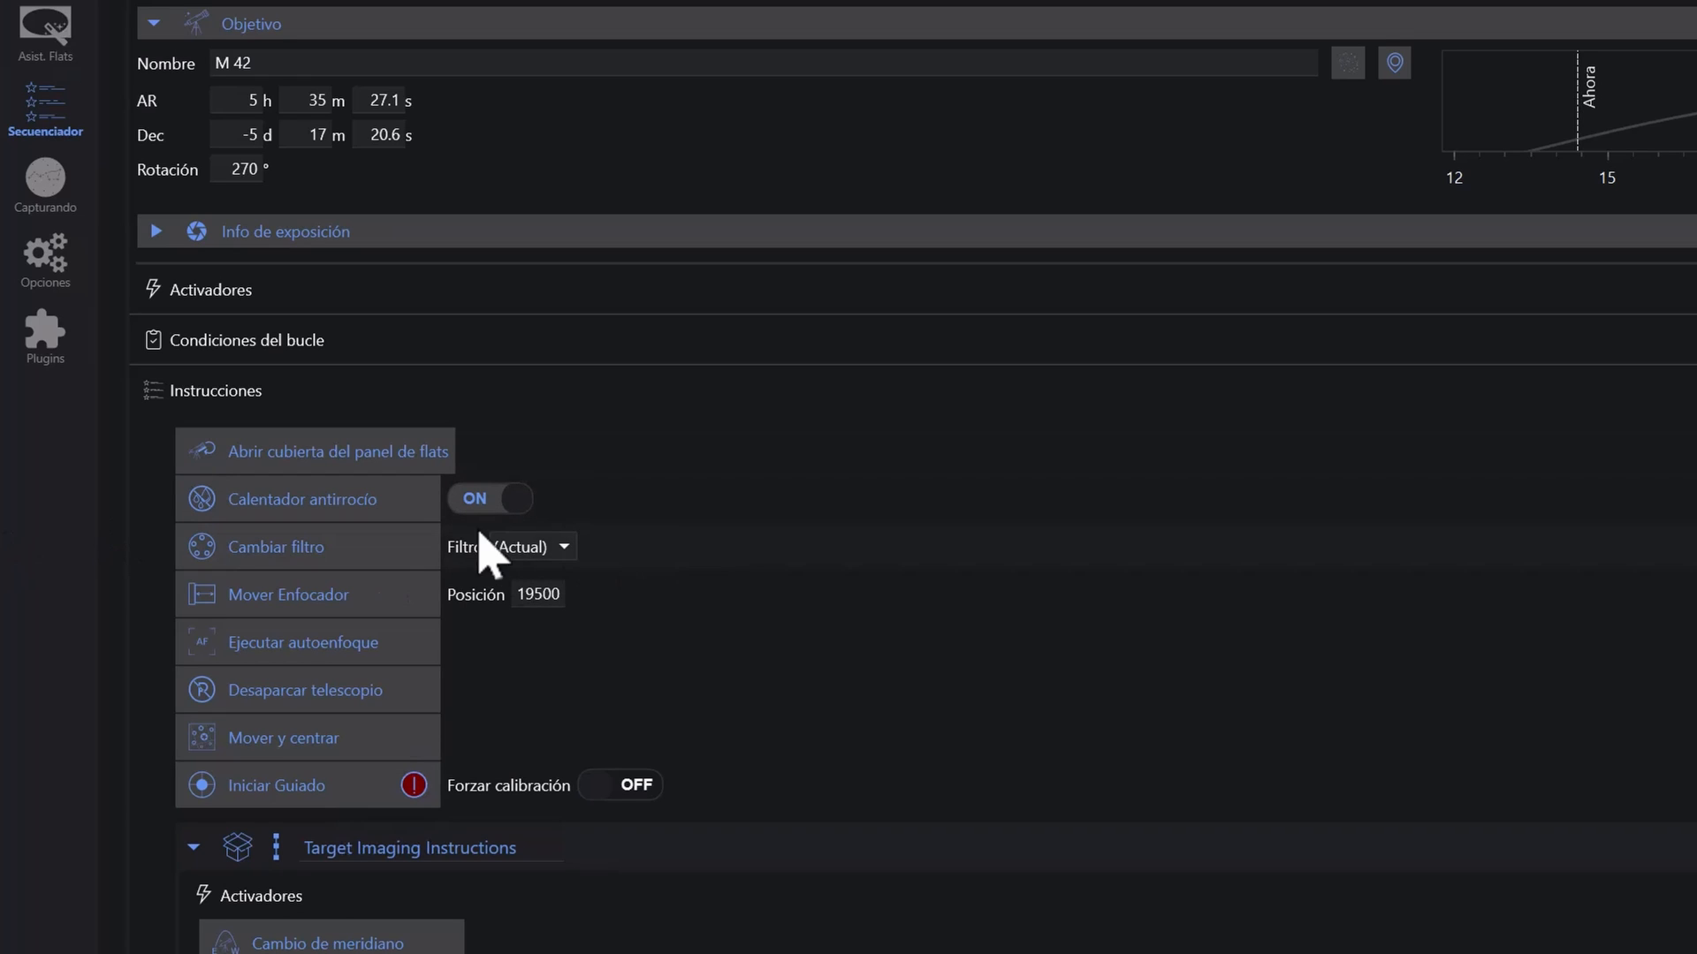
left_click(566, 548)
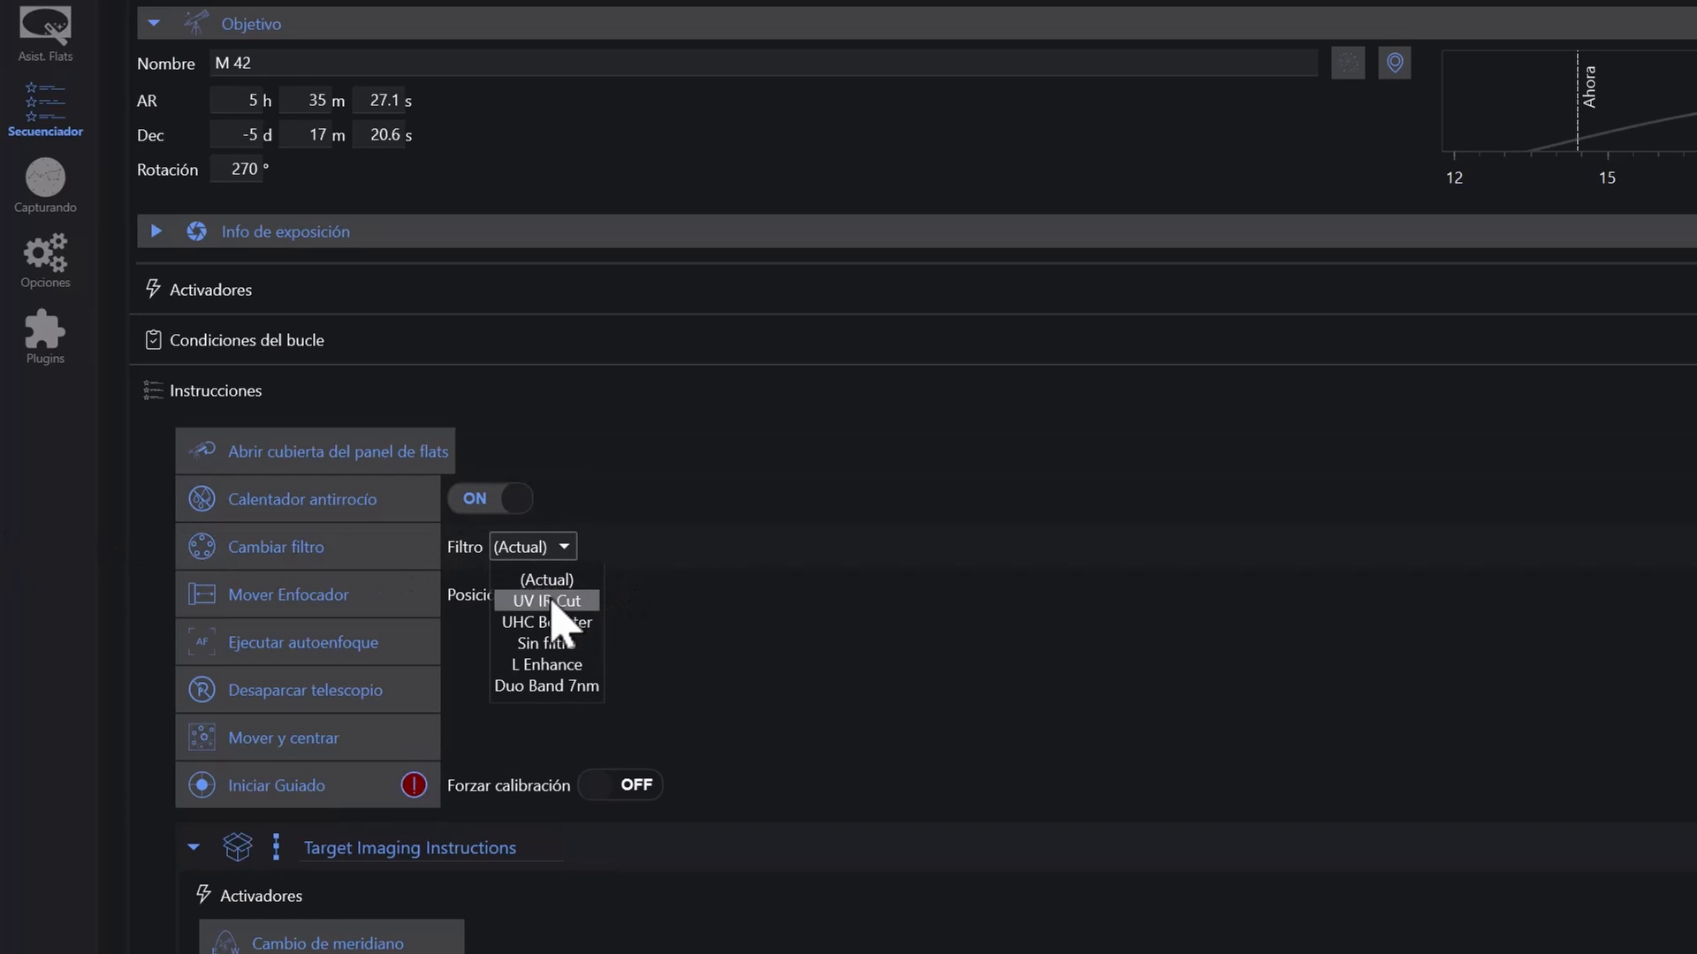
left_click(602, 601)
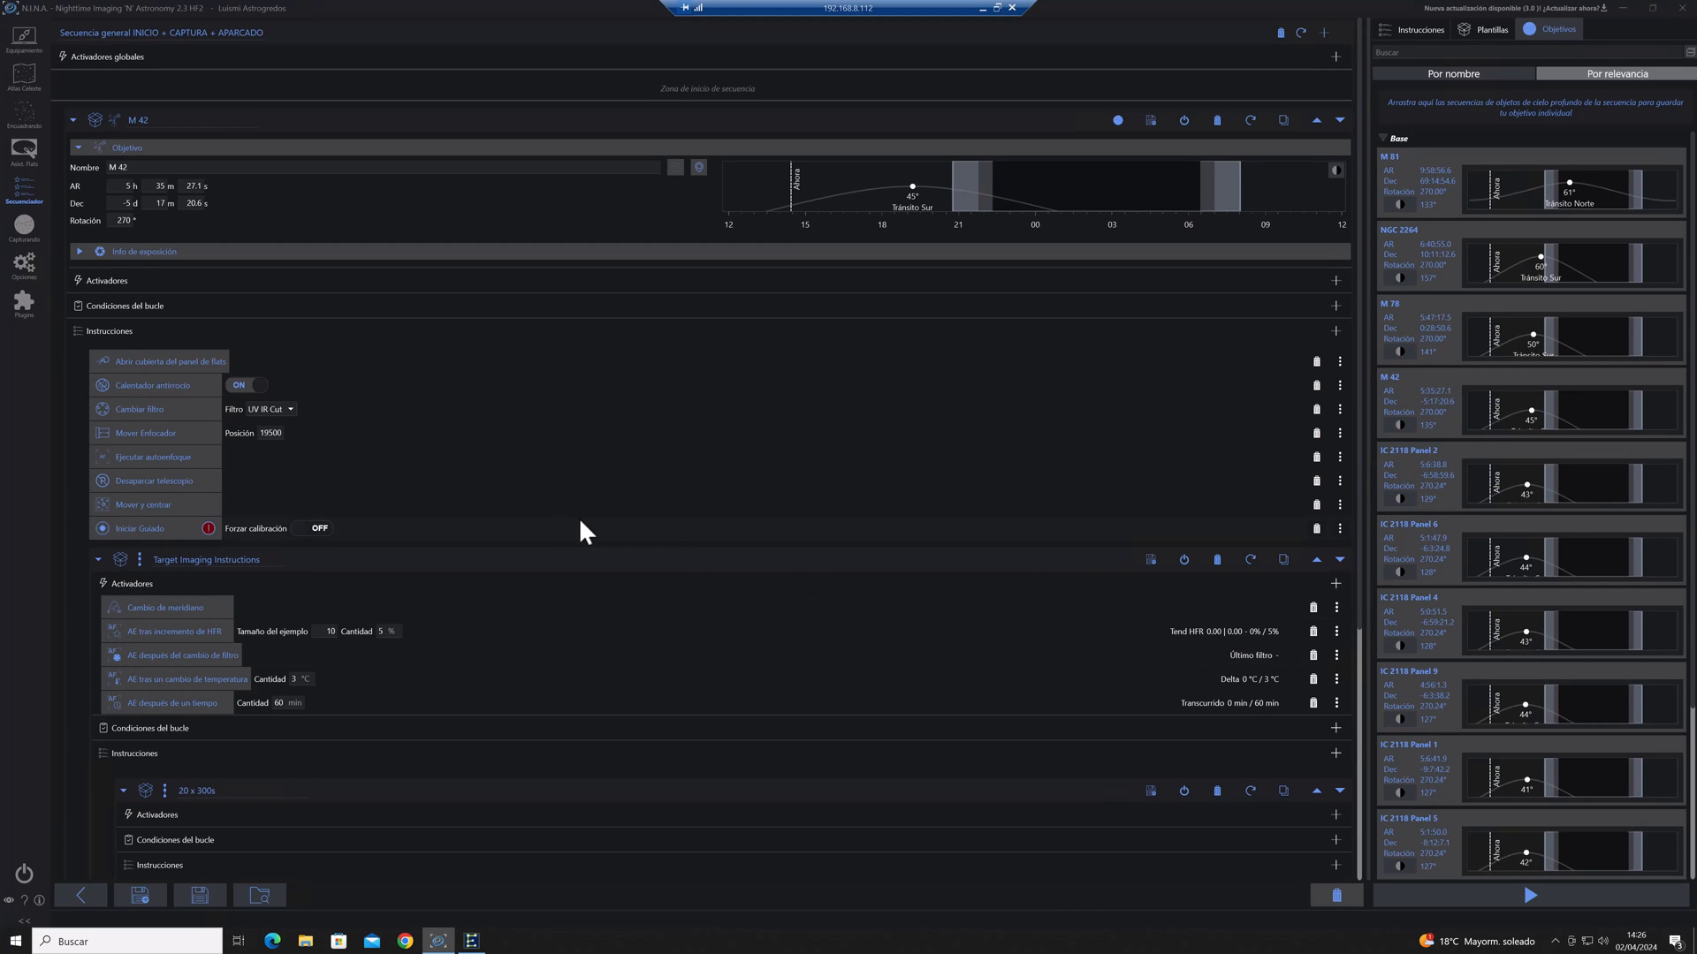
scroll(583, 523, "down", 3)
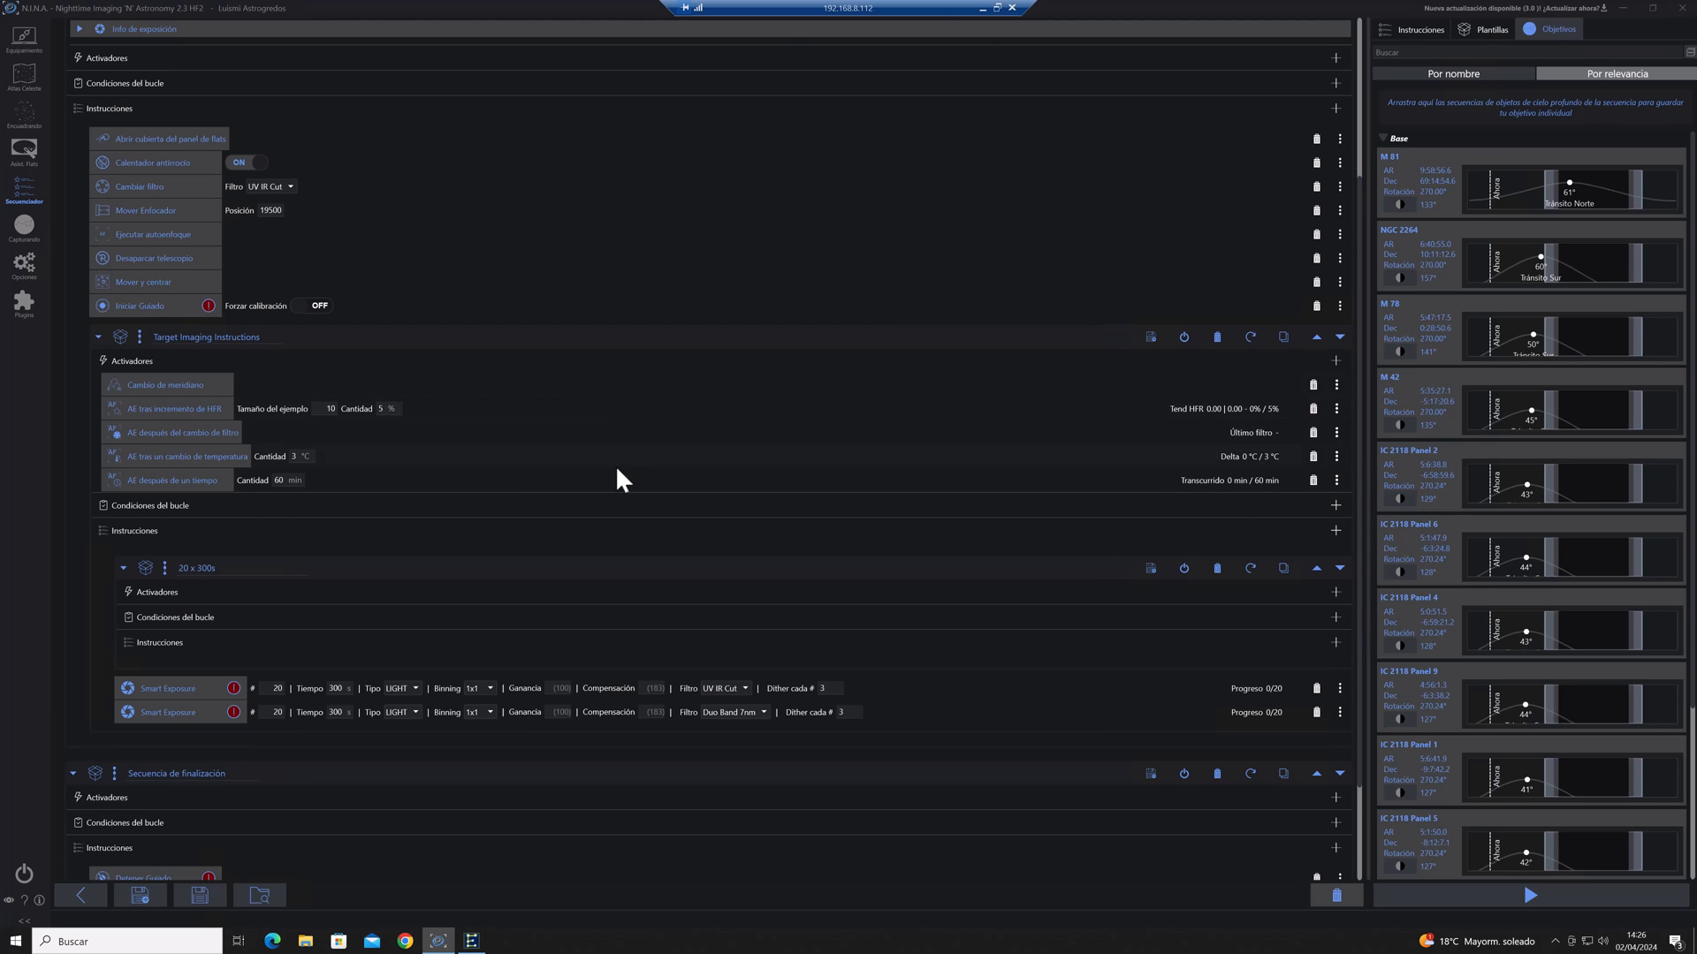
scroll(673, 634, "down", 3)
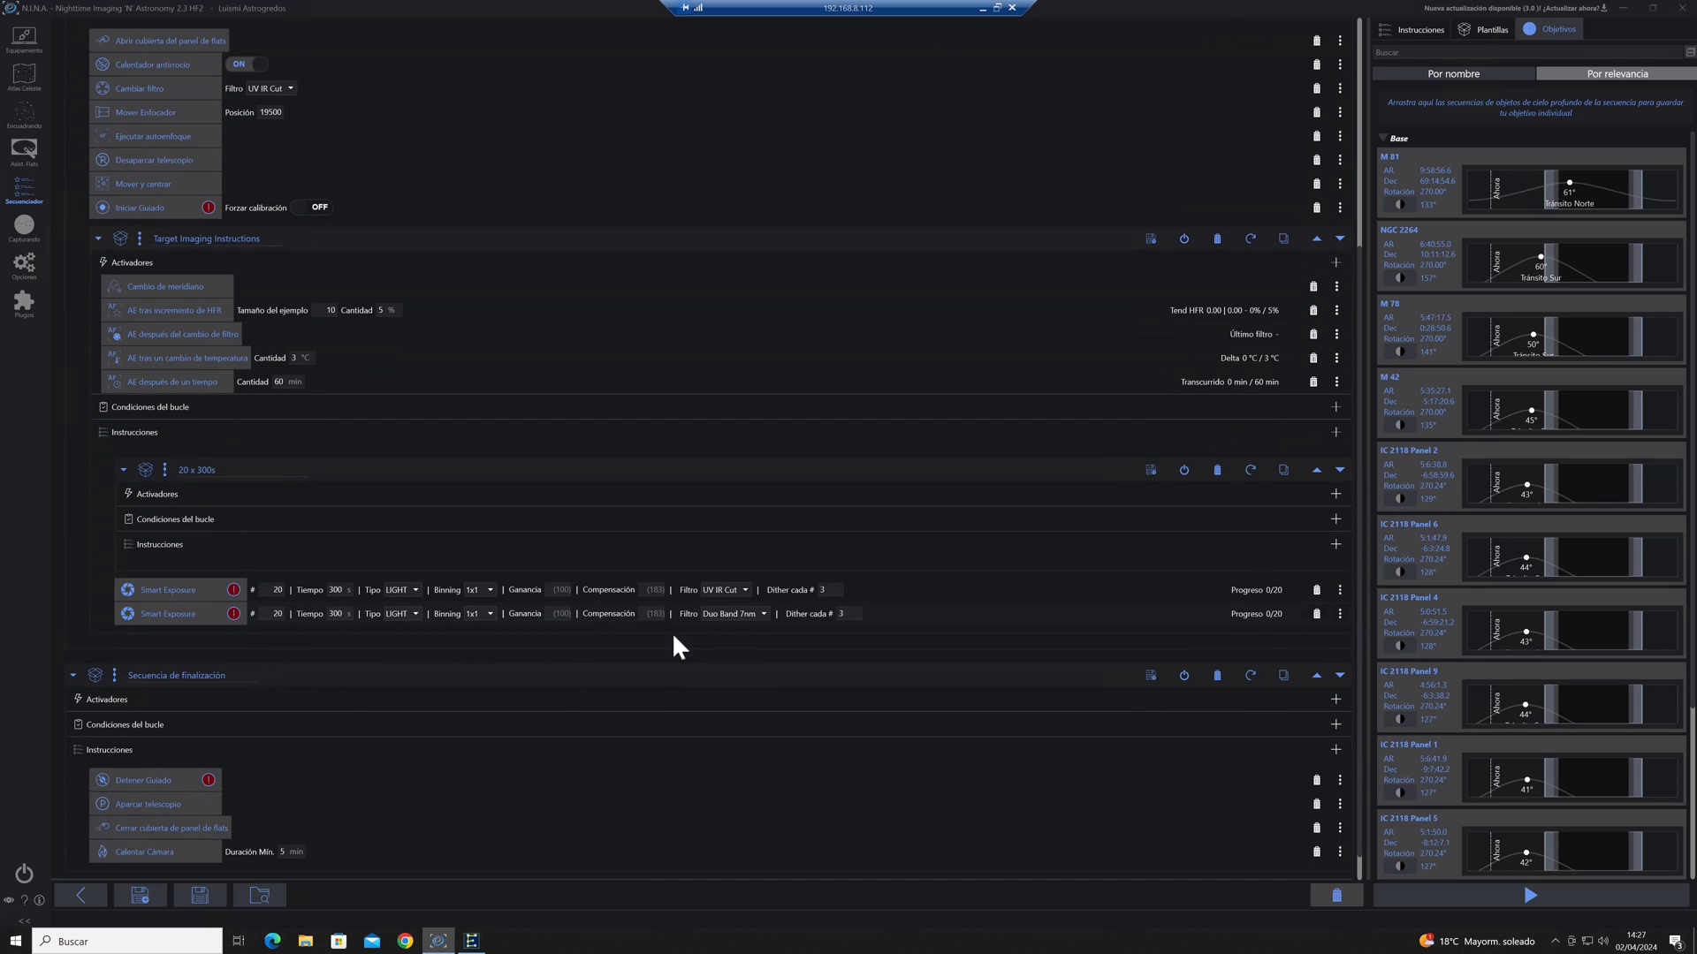
scroll(673, 636, "down", 1)
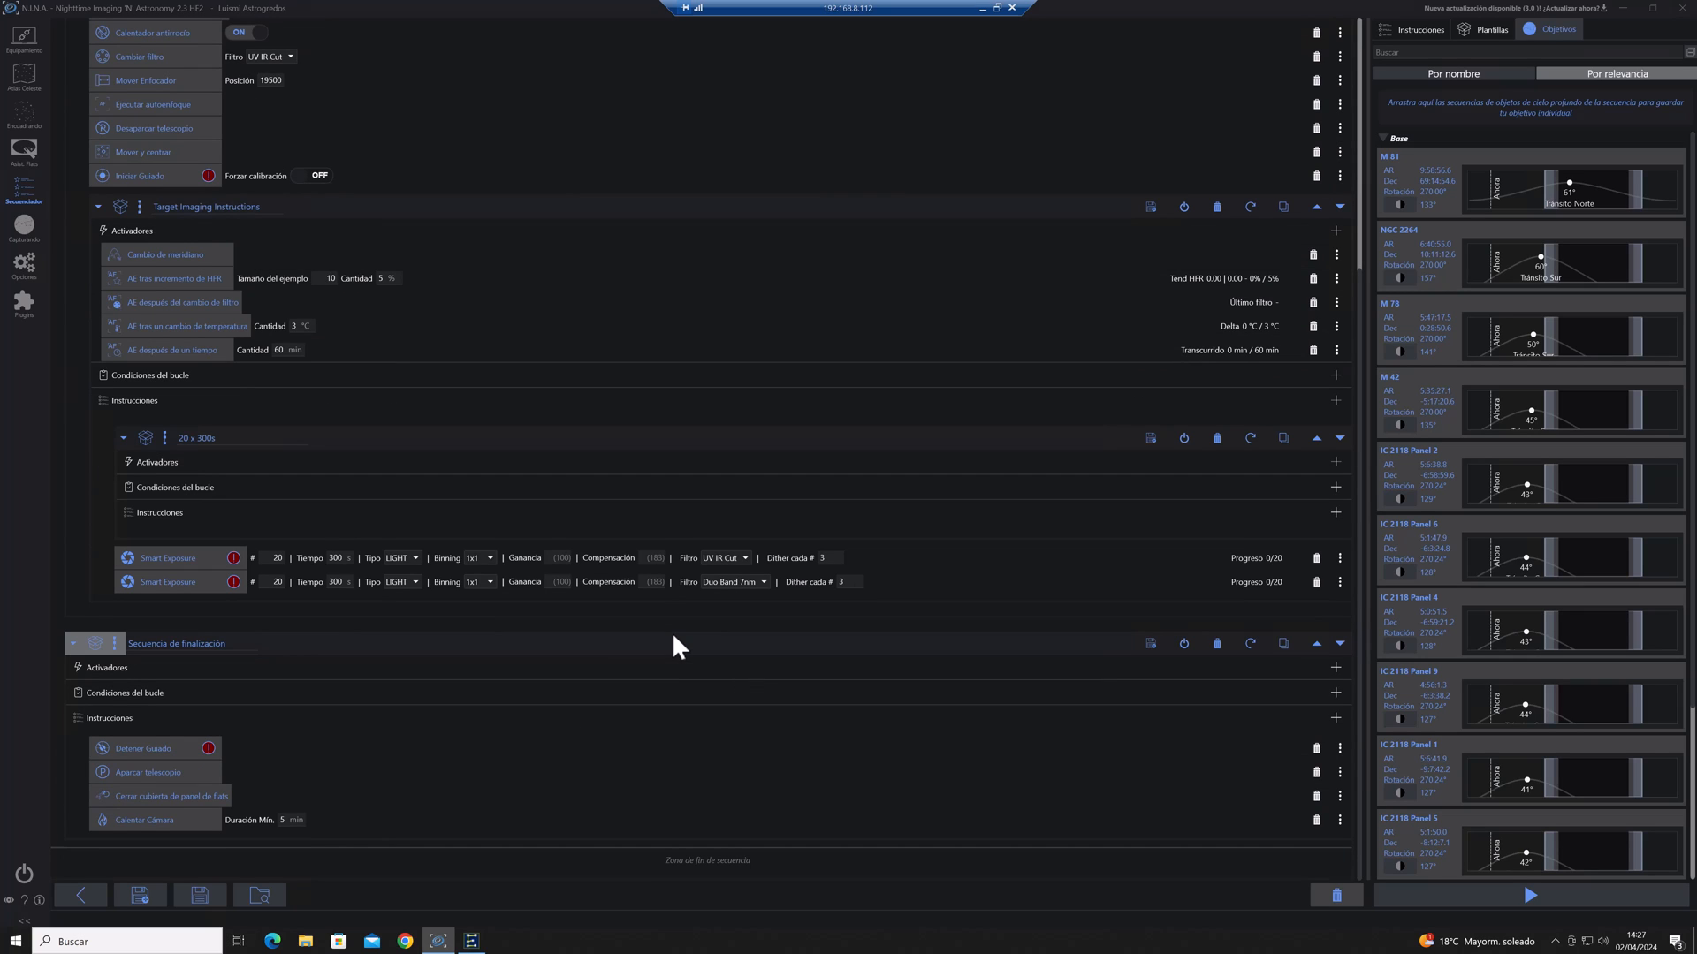